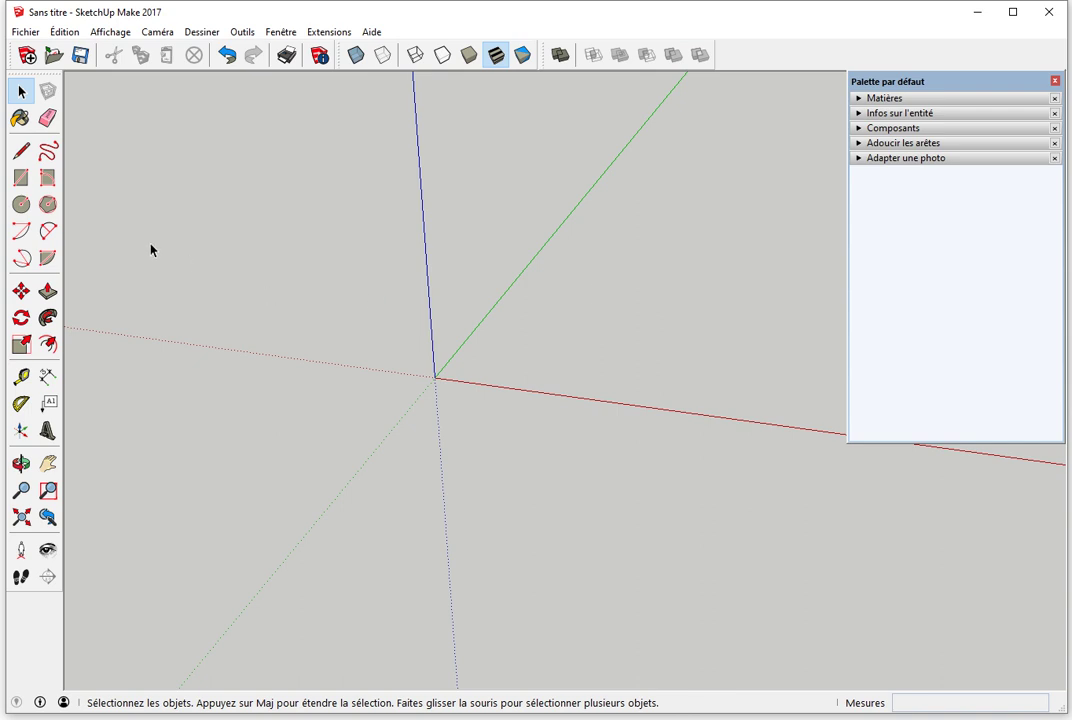
Step: Draw a 24-sided circle centred on the origin, sized along the red axis
{"action": "left_click", "coordinate": [48, 205]}
{"action": "left_click", "coordinate": [434, 377]}
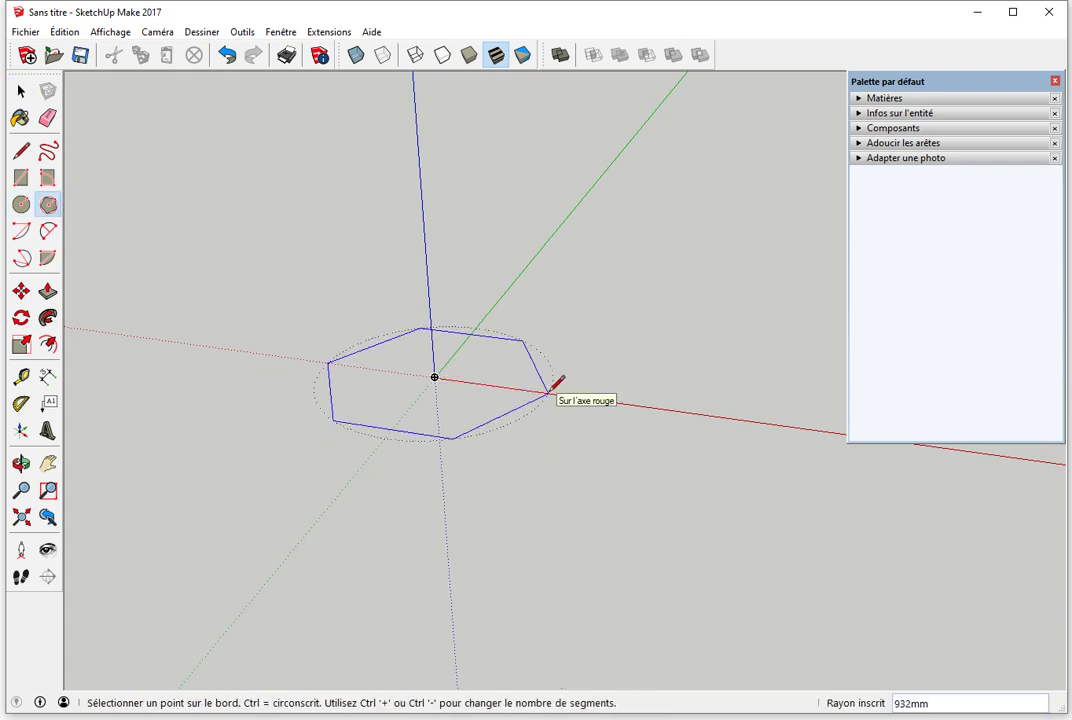
{"action": "left_click", "coordinate": [548, 392]}
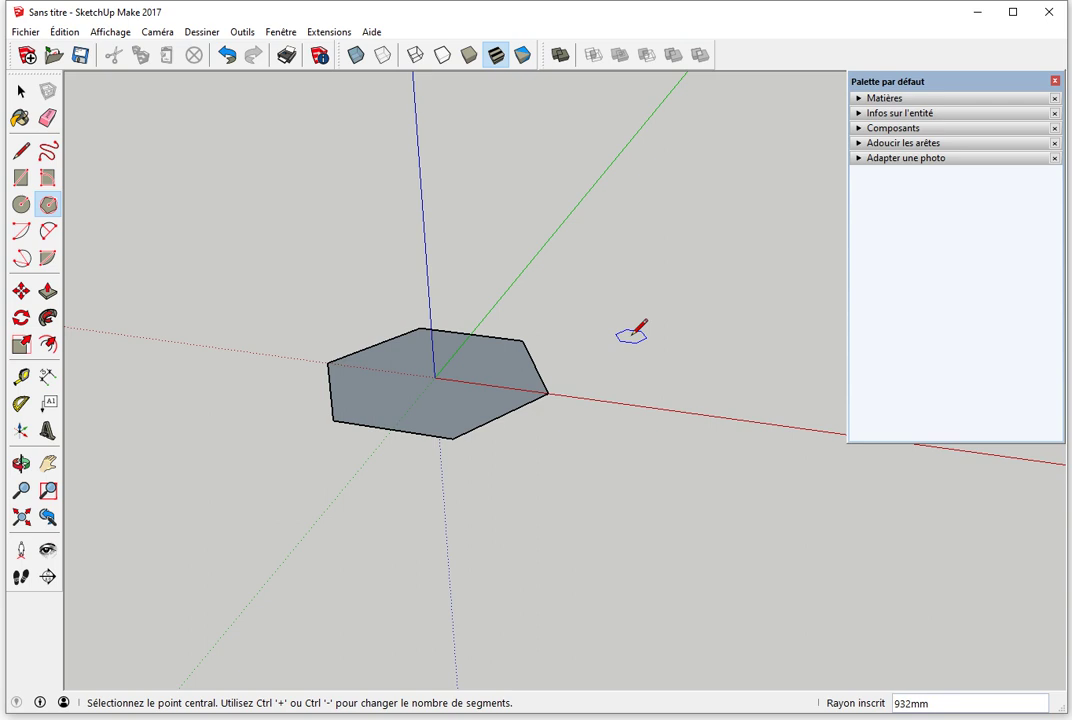
{"action": "type", "text": "24"}
{"action": "key", "text": "Return"}
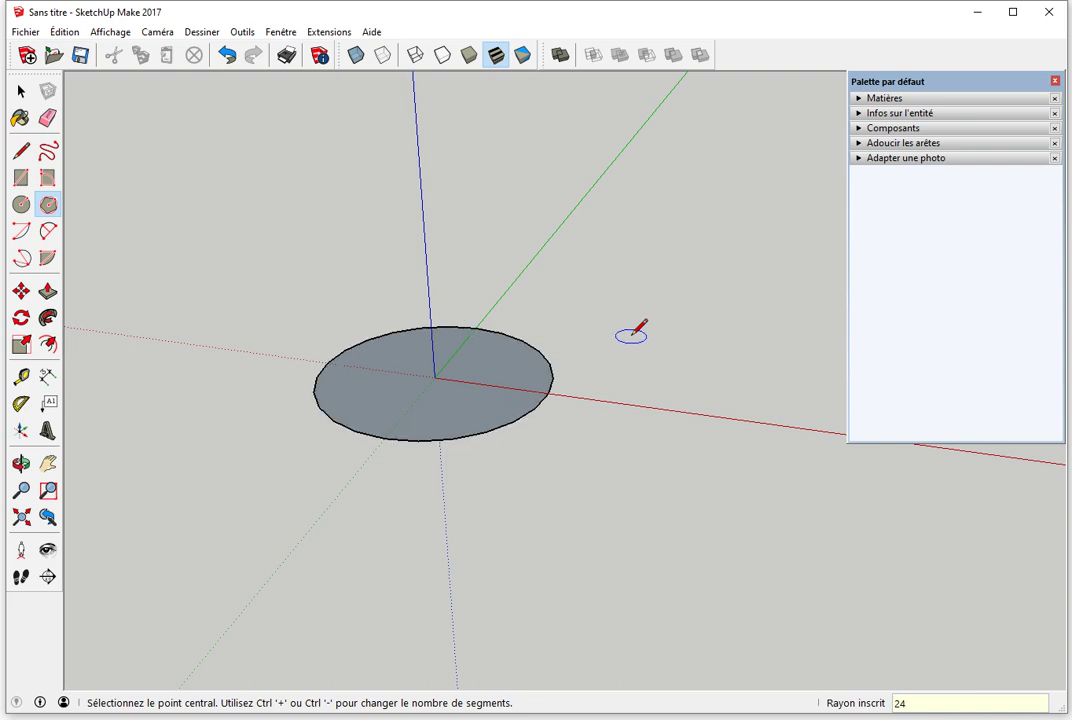
{"action": "scroll", "coordinate": [579, 378], "scroll_direction": "up", "scroll_amount": 1}
{"action": "scroll", "coordinate": [560, 395], "scroll_direction": "up", "scroll_amount": 2}
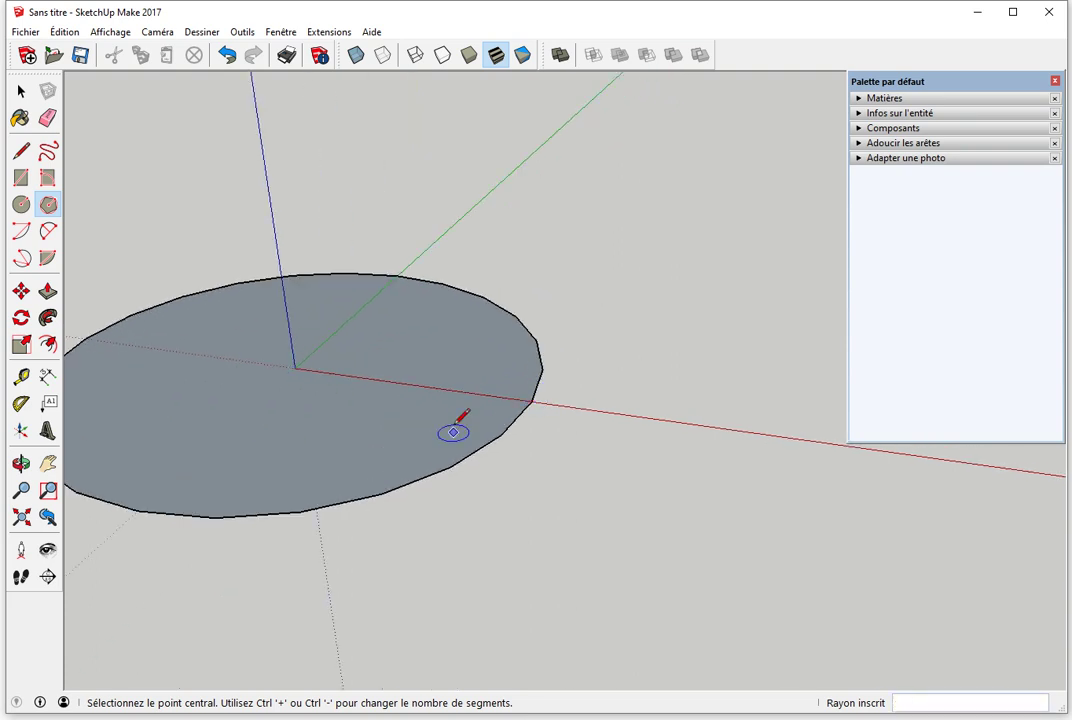
{"action": "scroll", "coordinate": [453, 432], "scroll_direction": "down", "scroll_amount": 1}
{"action": "scroll", "coordinate": [459, 421], "scroll_direction": "down", "scroll_amount": 2}
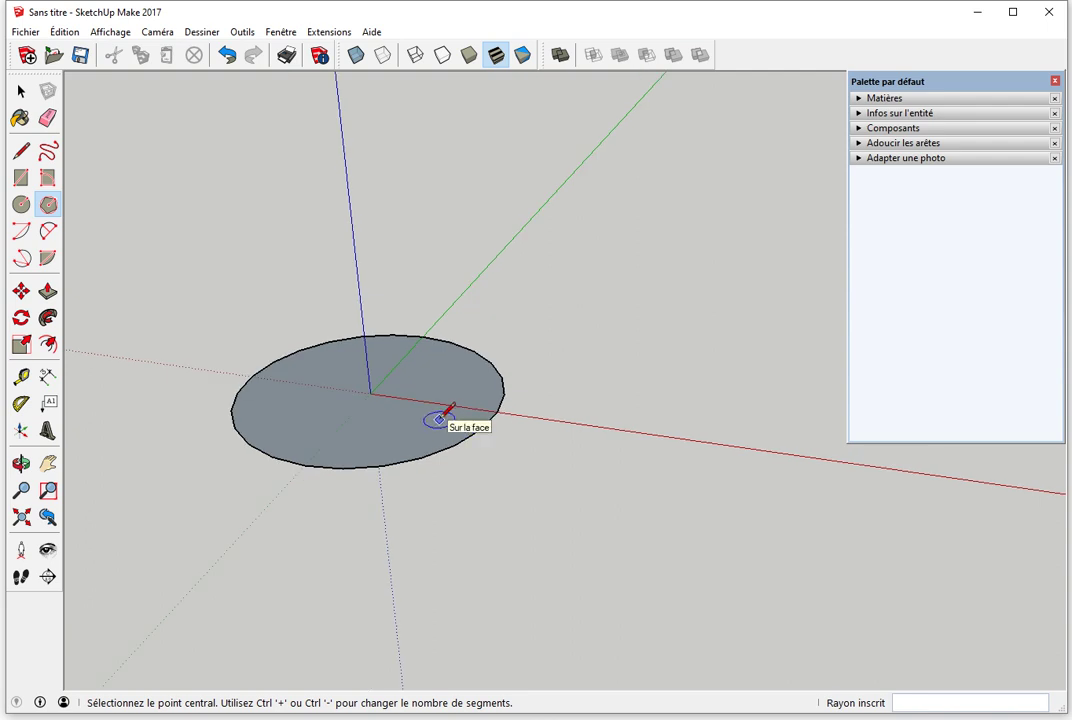
Step: Push/Pull the circle up 288mm into a cylinder and select its top face
{"action": "key", "text": "p"}
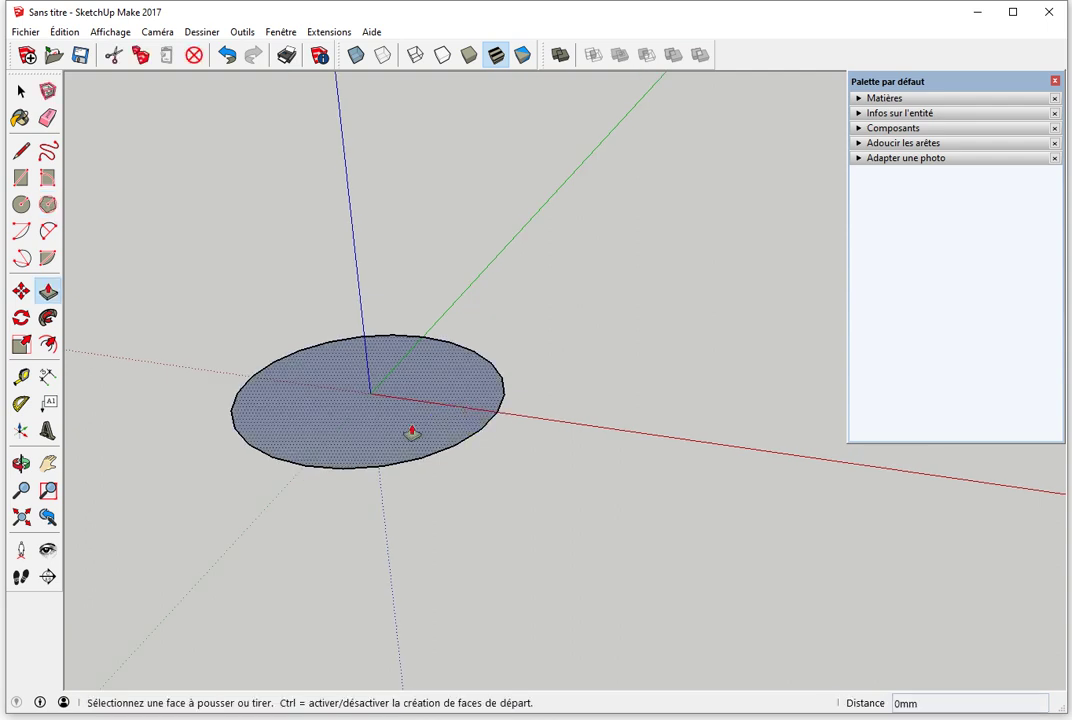
{"action": "left_click_drag", "start_coordinate": [412, 432], "coordinate": [412, 392]}
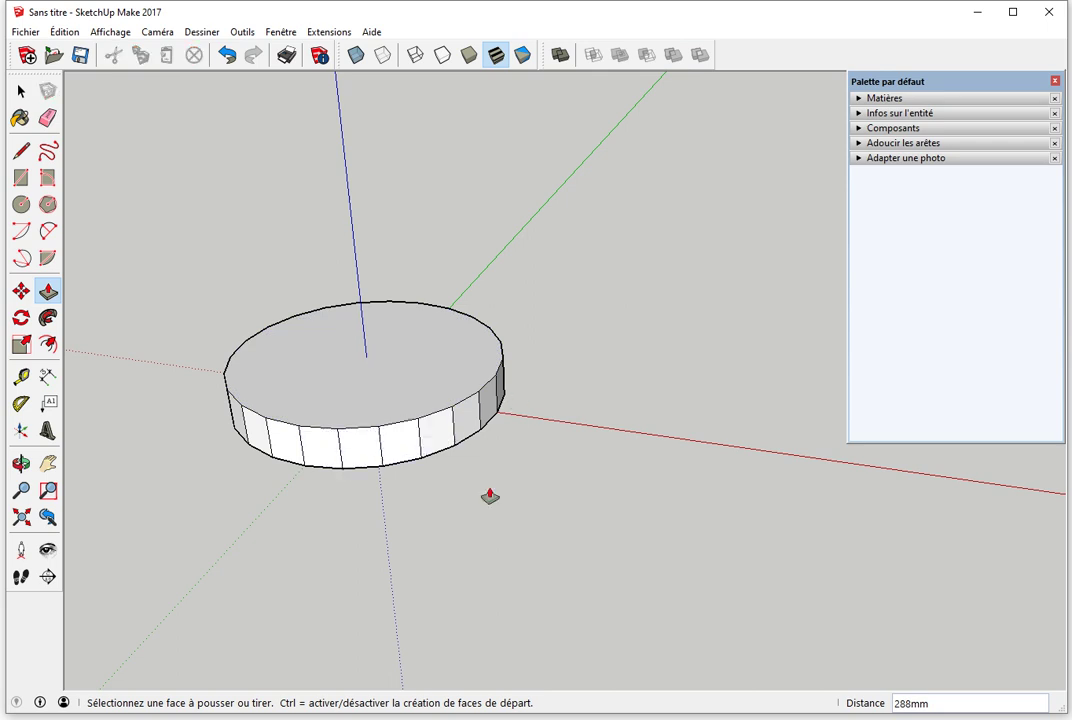
{"action": "key", "text": "space"}
{"action": "mouse_move", "coordinate": [548, 495]}
{"action": "middle_mouse_down"}
{"action": "mouse_move", "coordinate": [442, 512]}
{"action": "mouse_move", "coordinate": [400, 335]}
{"action": "middle_mouse_up"}
{"action": "left_click", "coordinate": [415, 341]}
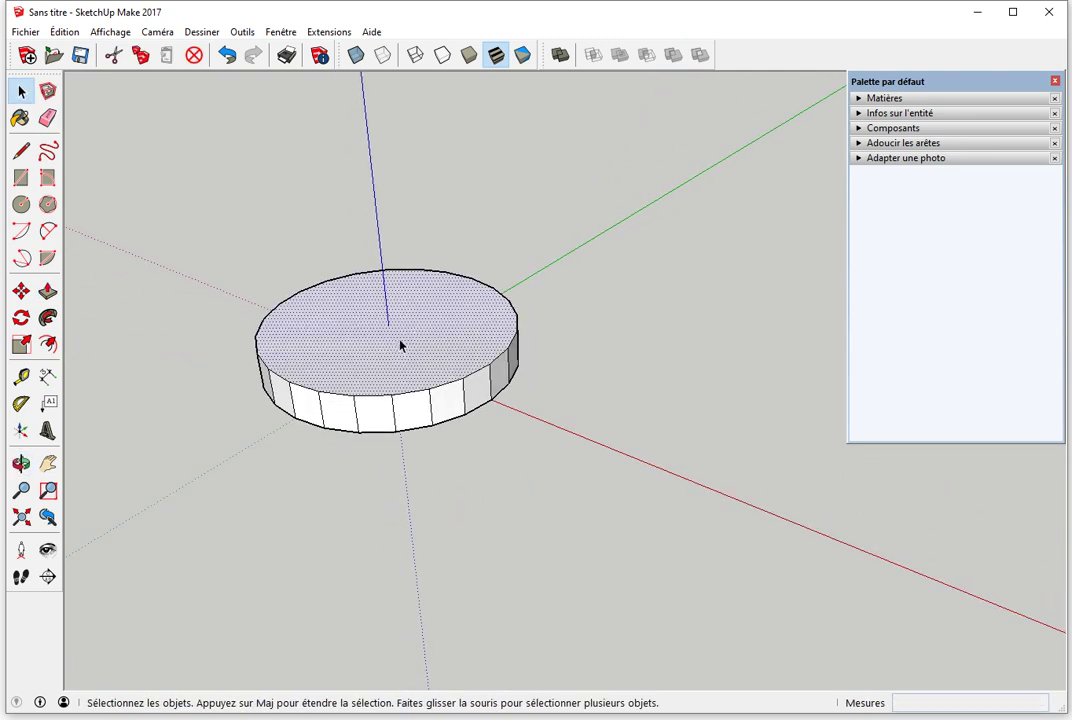
Step: Rotate the cylinder's top face 15° about its centre so the side faces slant
{"action": "left_click", "coordinate": [22, 318]}
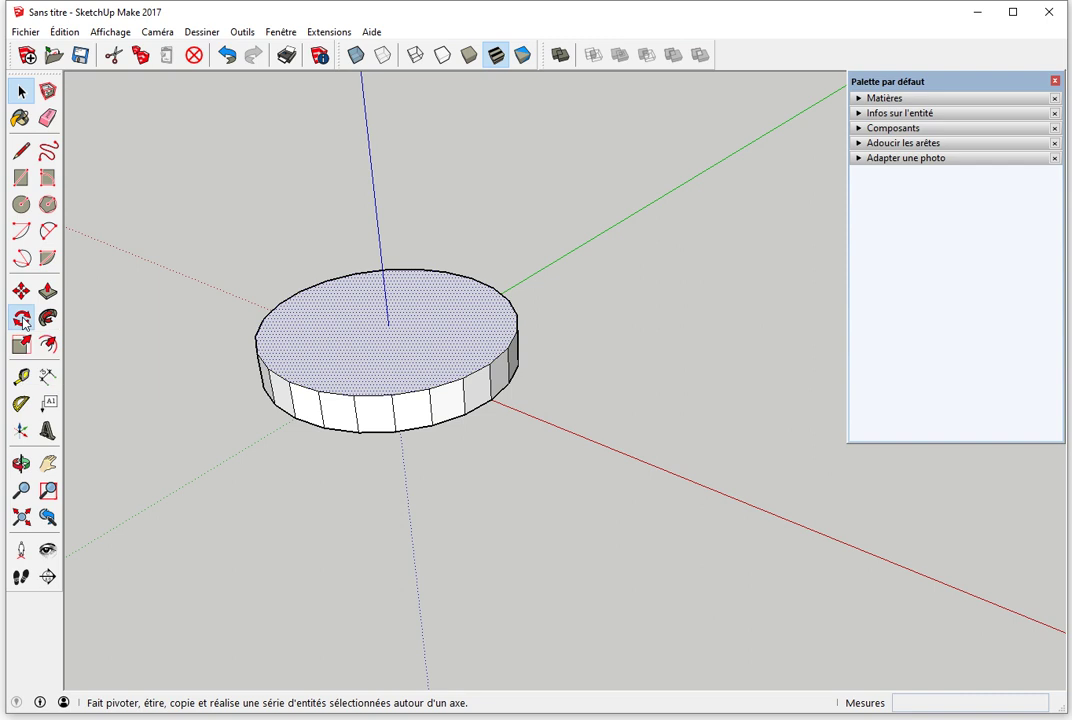
{"action": "left_click", "coordinate": [388, 322]}
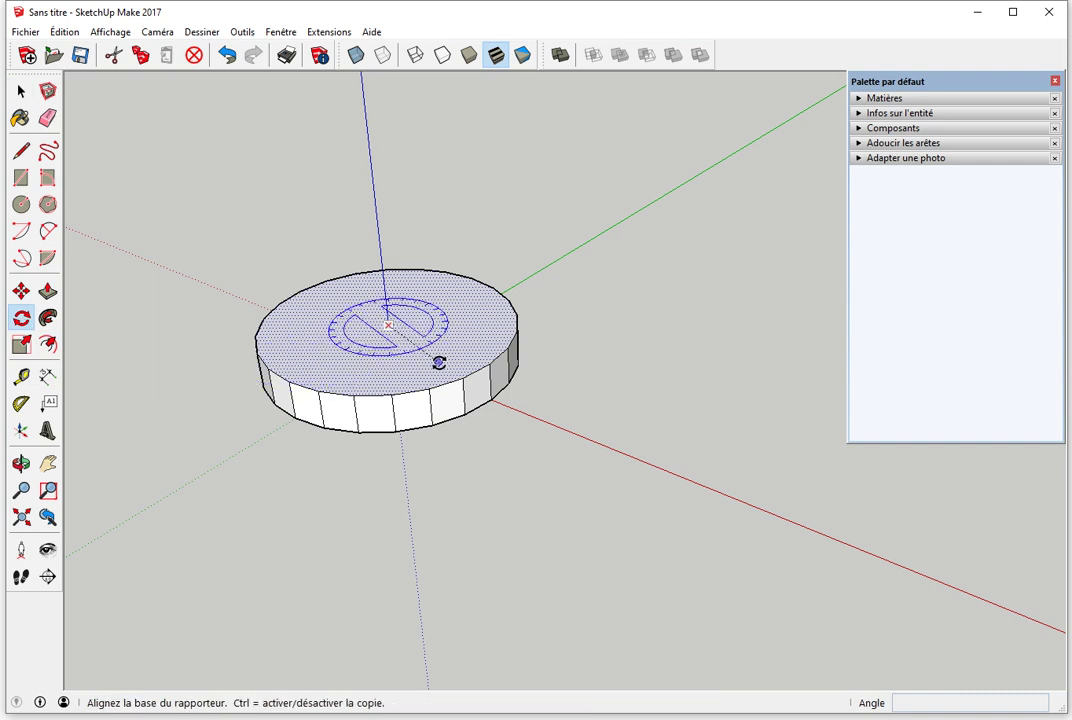
{"action": "scroll", "coordinate": [440, 363], "scroll_direction": "up", "scroll_amount": 2}
{"action": "middle_click_drag", "start_coordinate": [445, 369], "coordinate": [479, 364]}
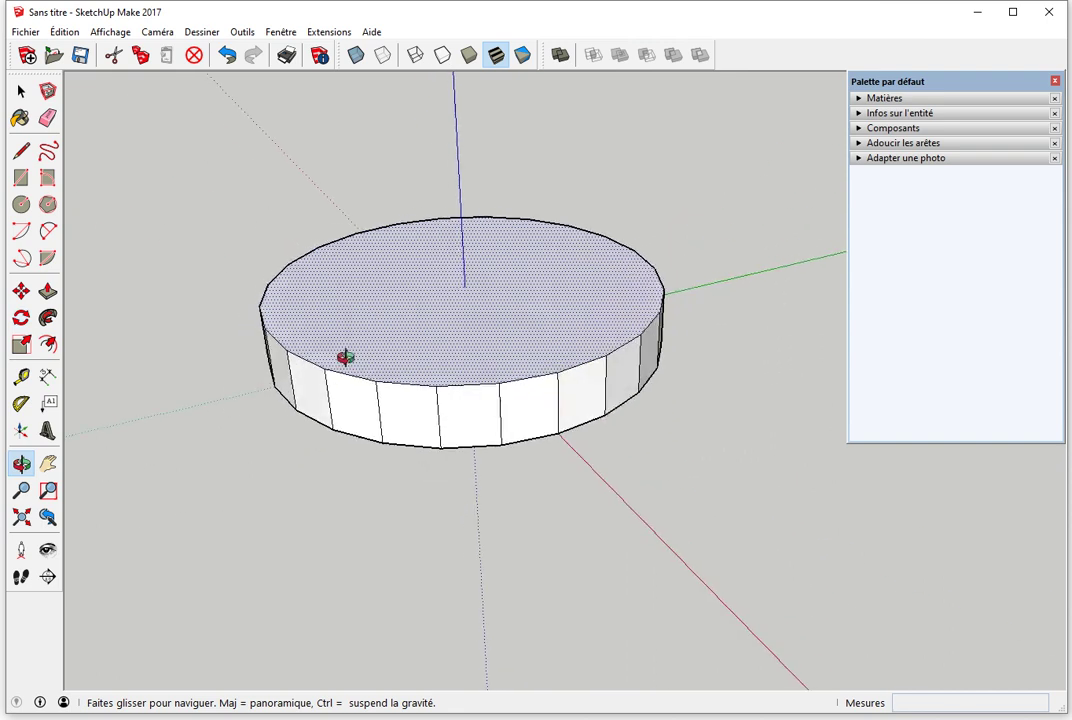
{"action": "left_click", "coordinate": [493, 374]}
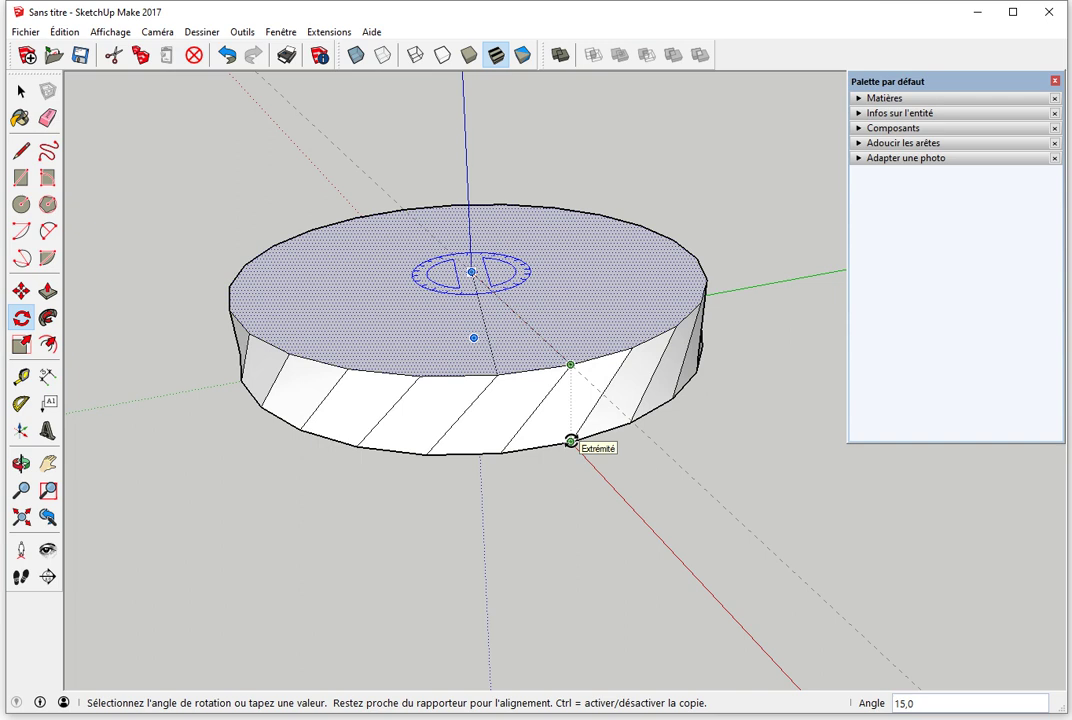
{"action": "left_click", "coordinate": [570, 441]}
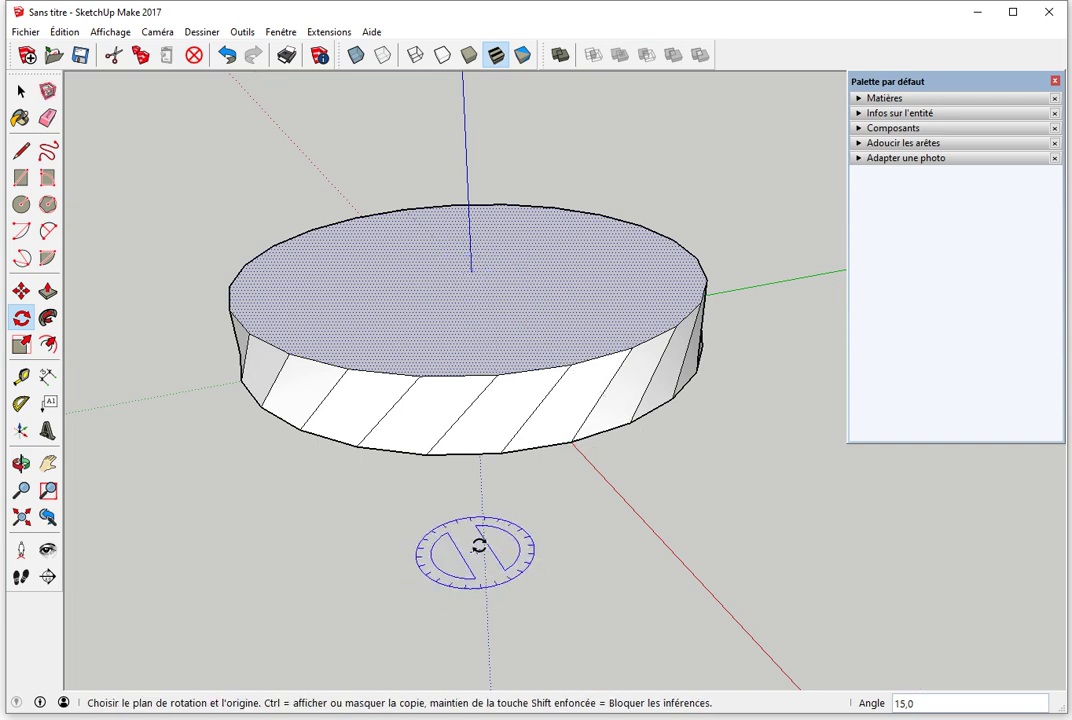
{"action": "key", "text": "space"}
{"action": "double_click", "coordinate": [449, 320]}
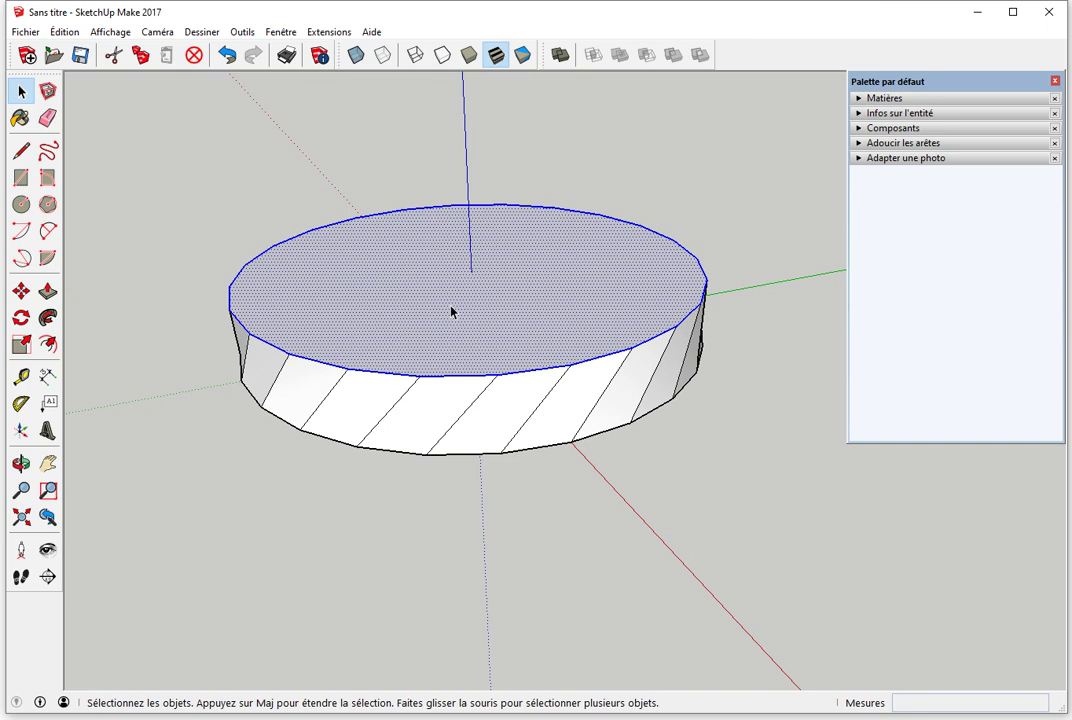
Step: Delete the top and bottom faces with their rims, then window-select the remaining slanted lines
{"action": "key", "text": "Delete"}
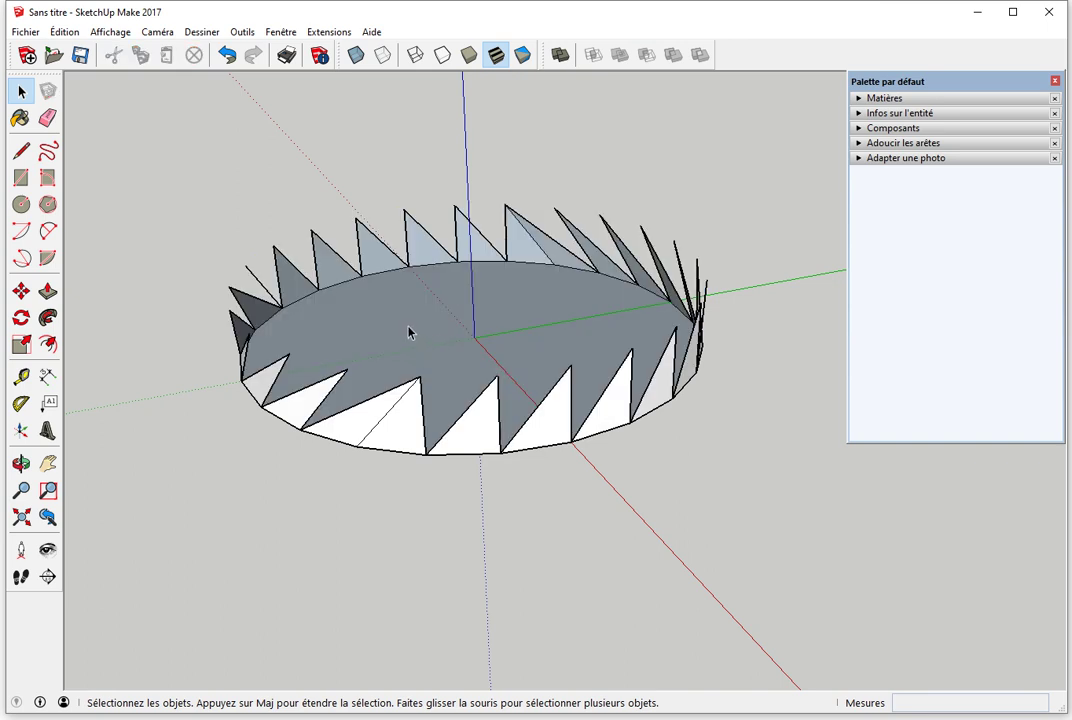
{"action": "double_click", "coordinate": [408, 336]}
{"action": "key", "text": "Delete"}
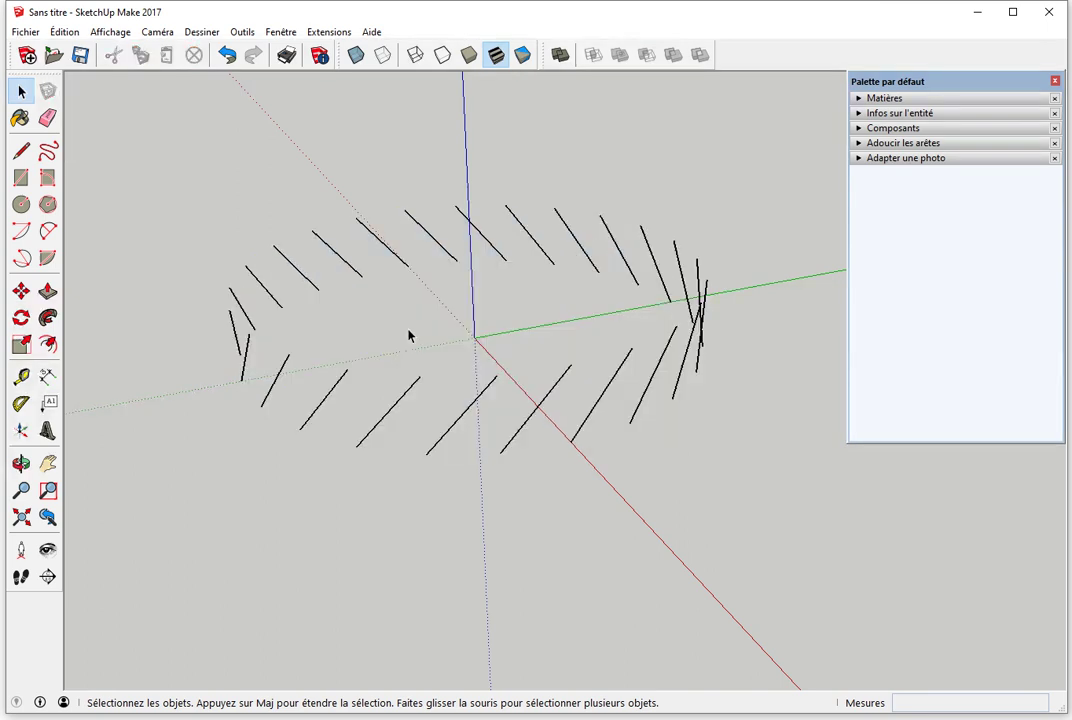
{"action": "mouse_move", "coordinate": [435, 472]}
{"action": "middle_mouse_down"}
{"action": "mouse_move", "coordinate": [469, 455]}
{"action": "mouse_move", "coordinate": [440, 354]}
{"action": "mouse_move", "coordinate": [522, 388]}
{"action": "mouse_move", "coordinate": [531, 415]}
{"action": "middle_mouse_up"}
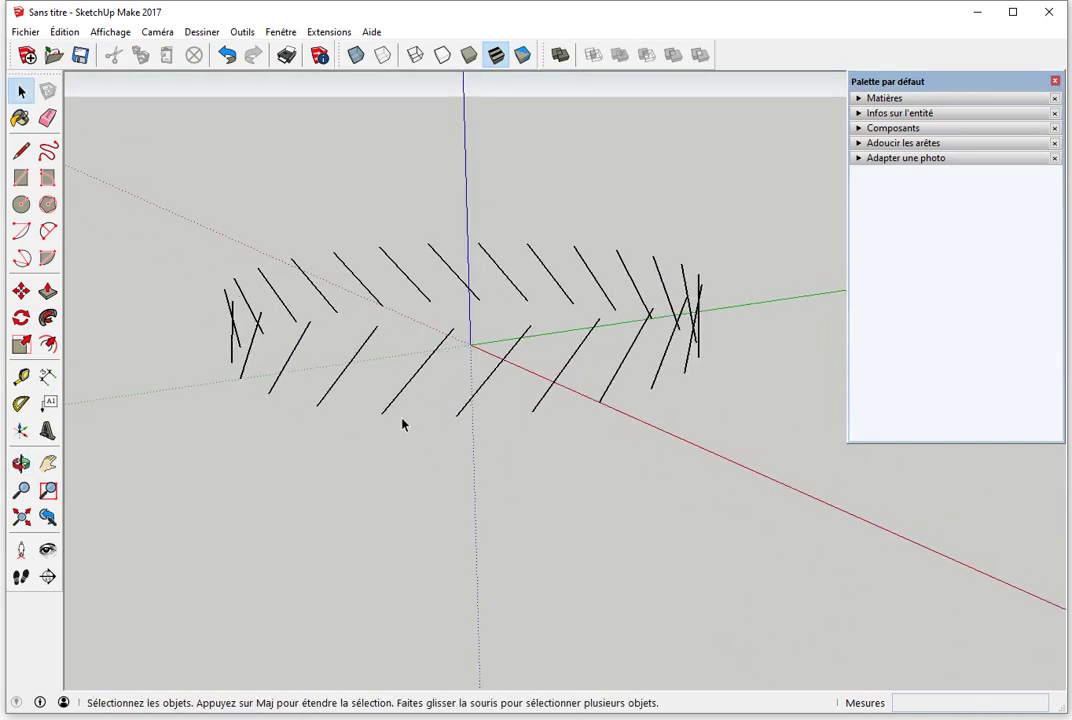
{"action": "left_click_drag", "start_coordinate": [157, 195], "coordinate": [748, 472]}
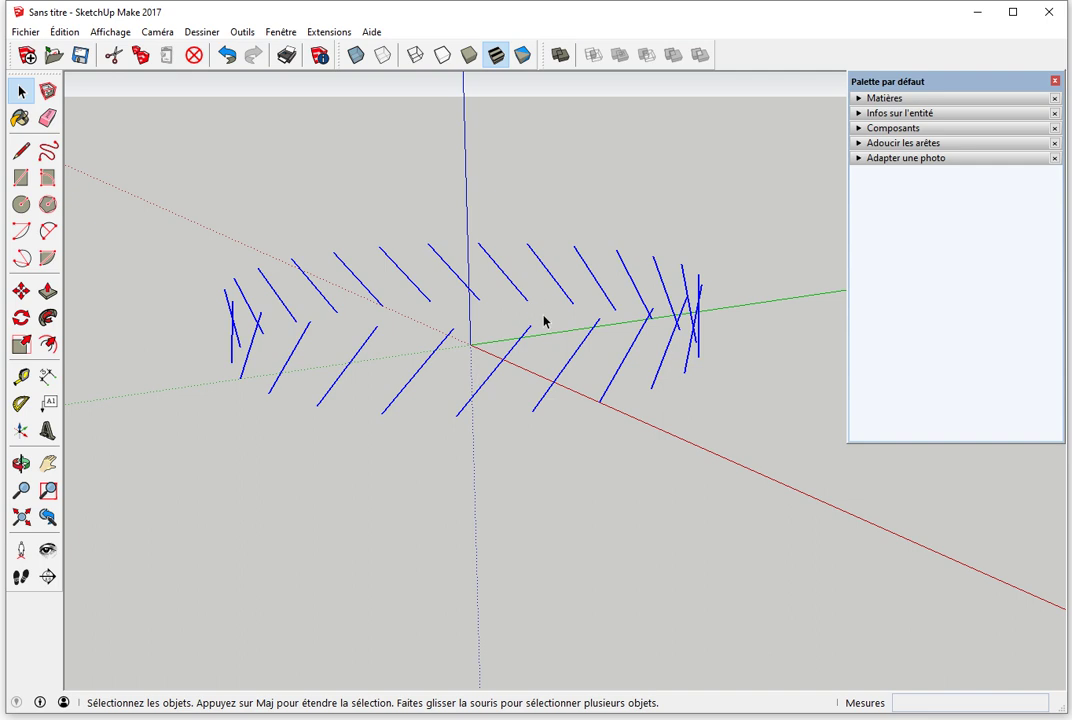
Step: Squash the slanted lines vertically and copy them upward into a 23-copy stack
{"action": "left_click", "coordinate": [21, 344]}
{"action": "left_click_drag", "start_coordinate": [467, 270], "coordinate": [478, 326]}
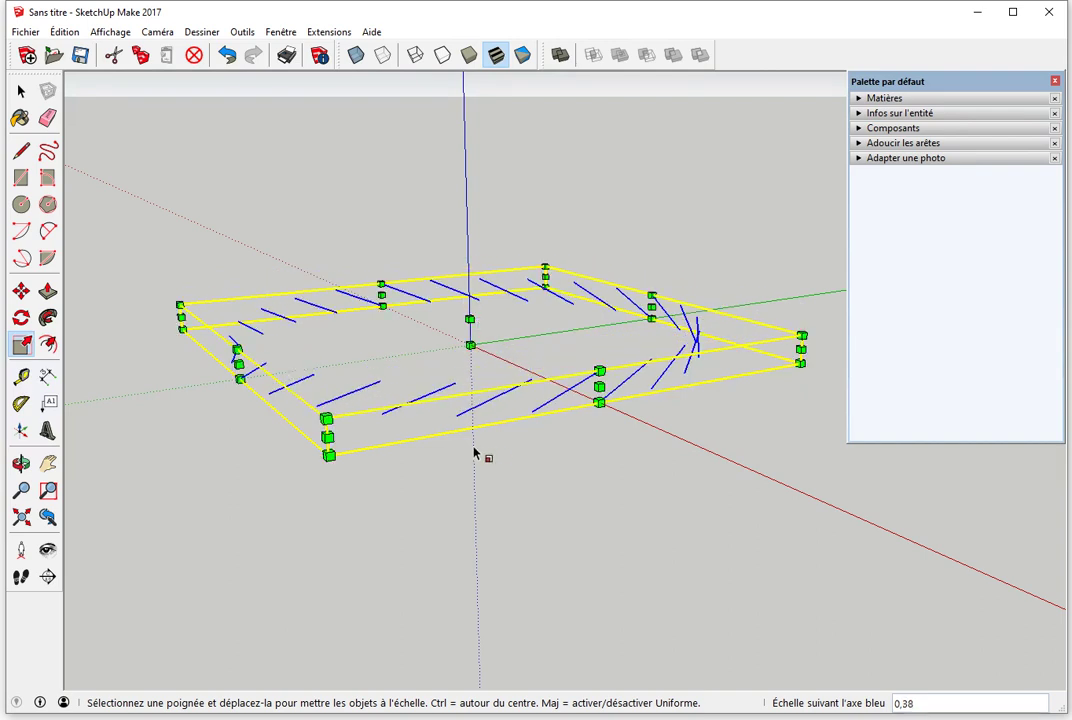
{"action": "key", "text": "space"}
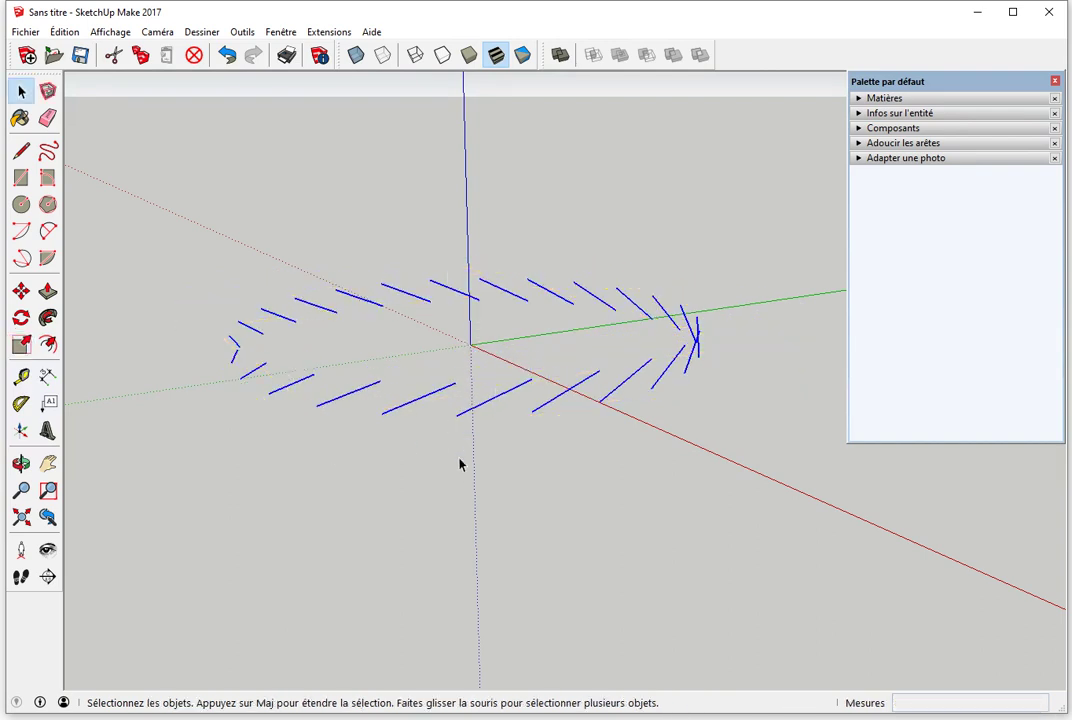
{"action": "key", "text": "m"}
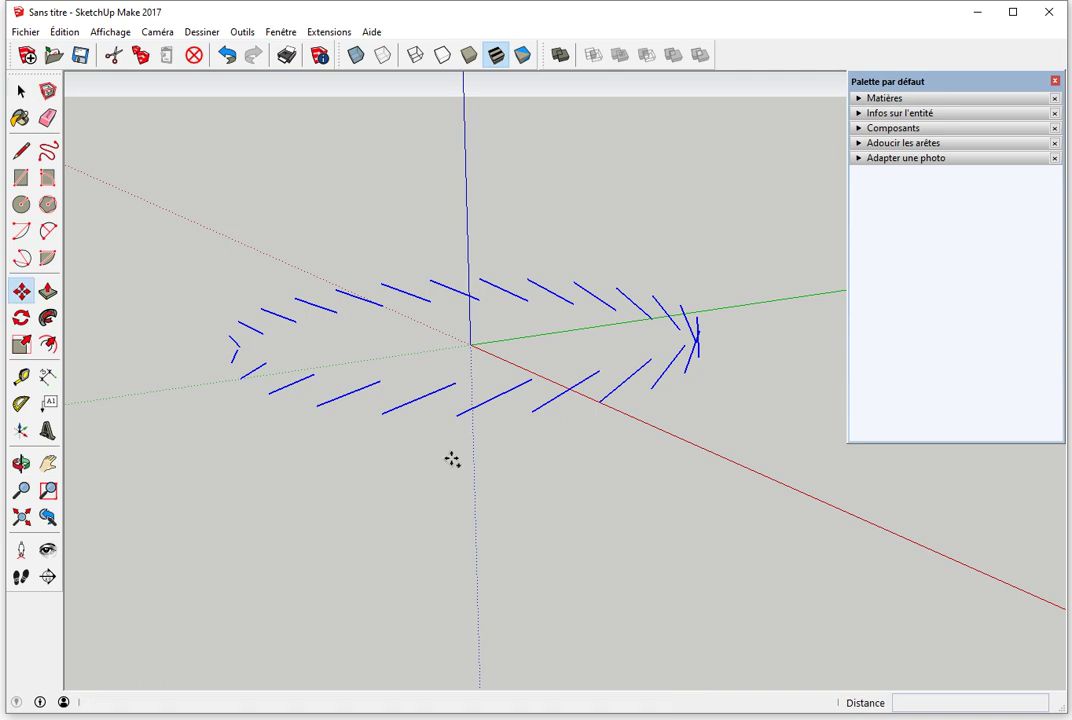
{"action": "left_click", "coordinate": [456, 415]}
{"action": "key", "text": "ctrl"}
{"action": "left_click", "coordinate": [453, 390]}
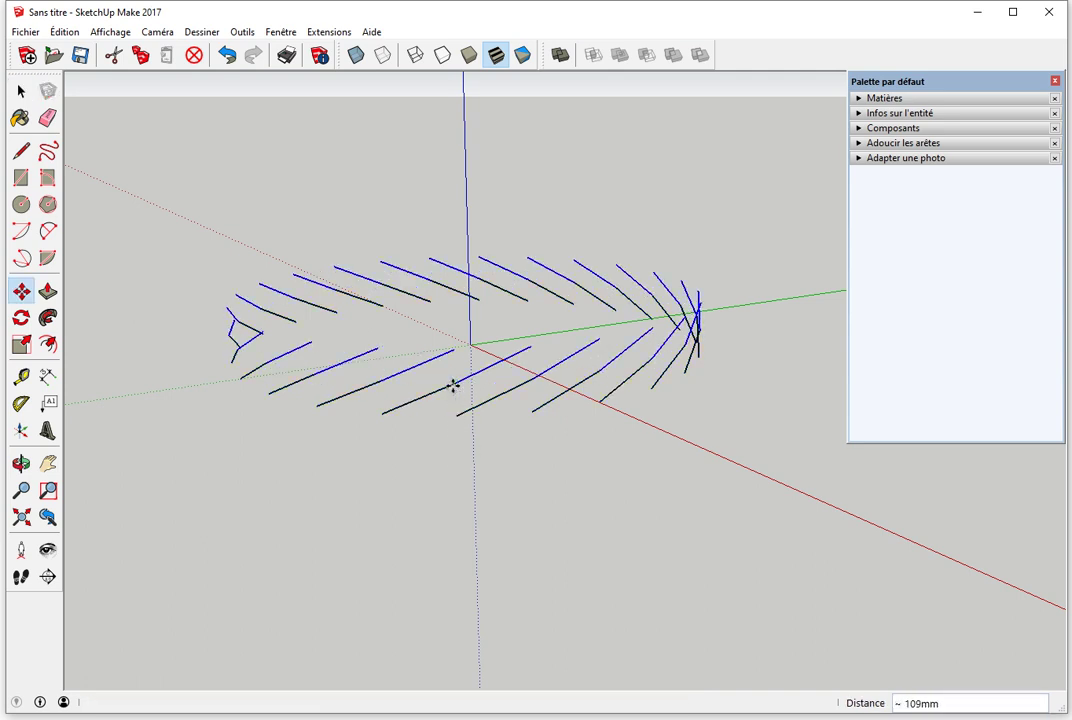
{"action": "type", "text": "*"}
{"action": "key", "text": "Return"}
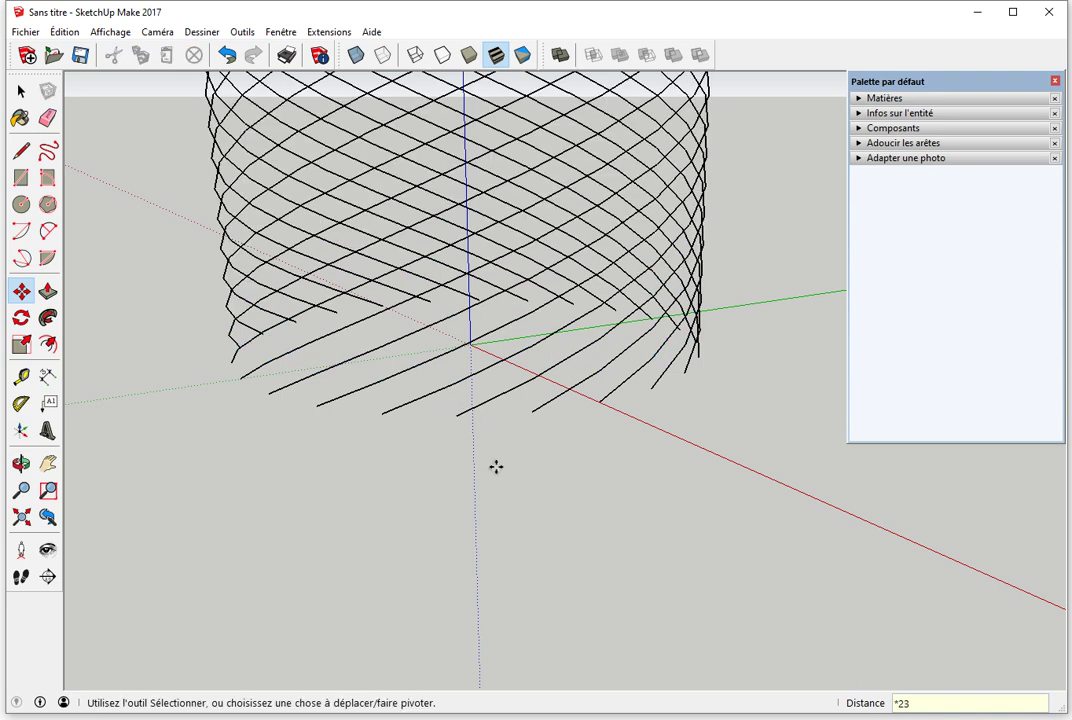
{"action": "key", "text": "space"}
Step: Select the helix curve, then delete the surrounding lattice lines, leaving only the helix
{"action": "triple_click", "coordinate": [497, 400]}
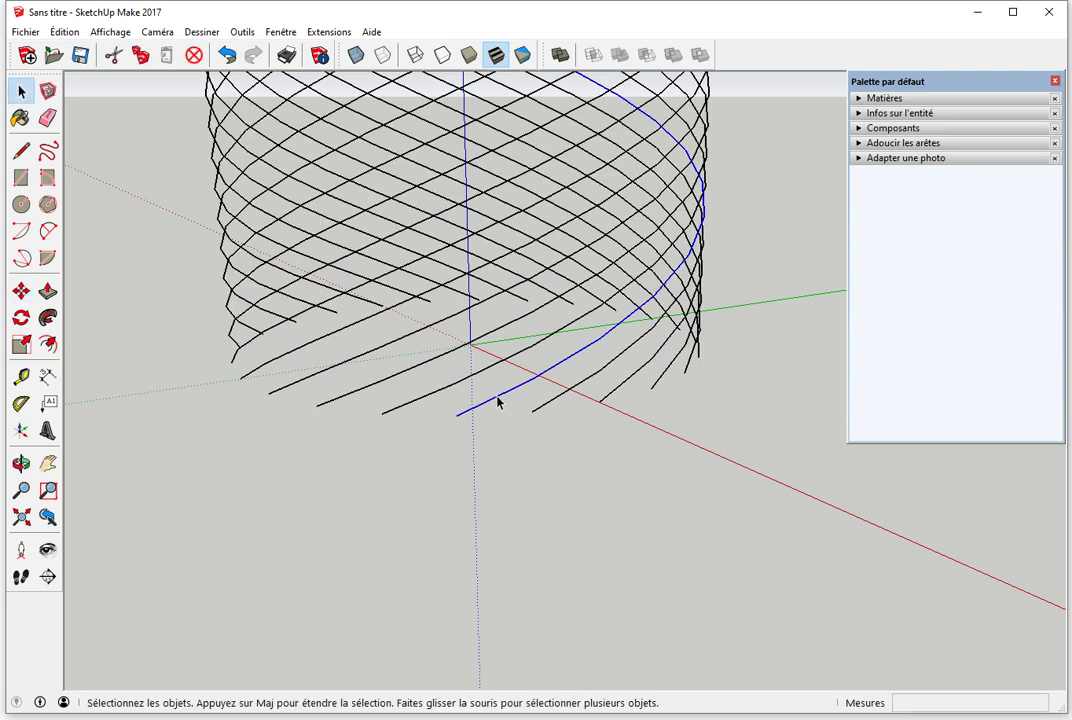
{"action": "scroll", "coordinate": [474, 487], "scroll_direction": "down", "scroll_amount": 4}
{"action": "middle_click_drag", "start_coordinate": [474, 487], "coordinate": [452, 510]}
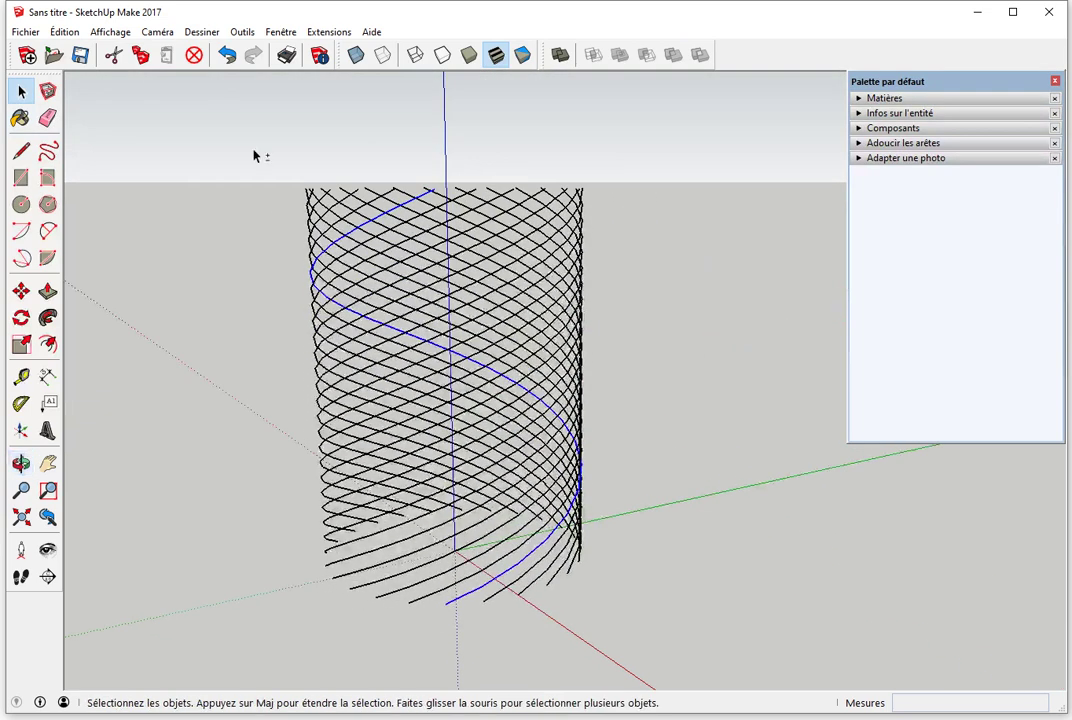
{"action": "left_click_drag", "start_coordinate": [255, 152], "coordinate": [628, 640]}
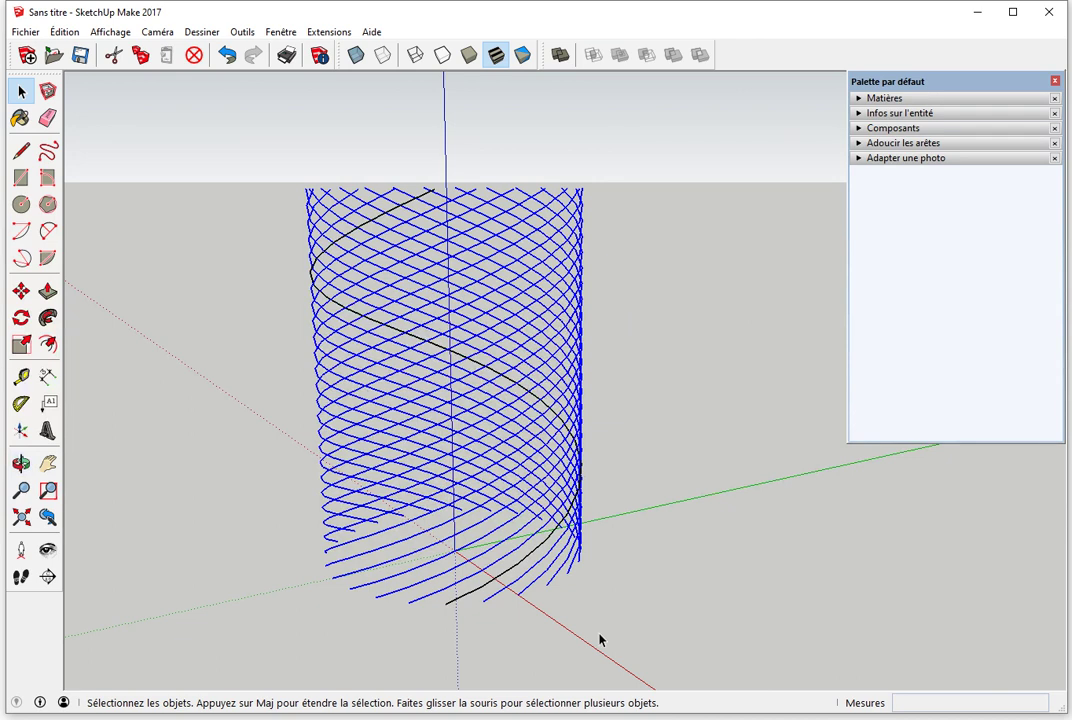
{"action": "key", "text": "Delete"}
{"action": "mouse_move", "coordinate": [519, 514]}
{"action": "middle_mouse_down"}
{"action": "mouse_move", "coordinate": [246, 490]}
{"action": "mouse_move", "coordinate": [452, 466]}
{"action": "mouse_move", "coordinate": [451, 495]}
{"action": "middle_mouse_up"}
{"action": "scroll", "coordinate": [444, 522], "scroll_direction": "down", "scroll_amount": 2}
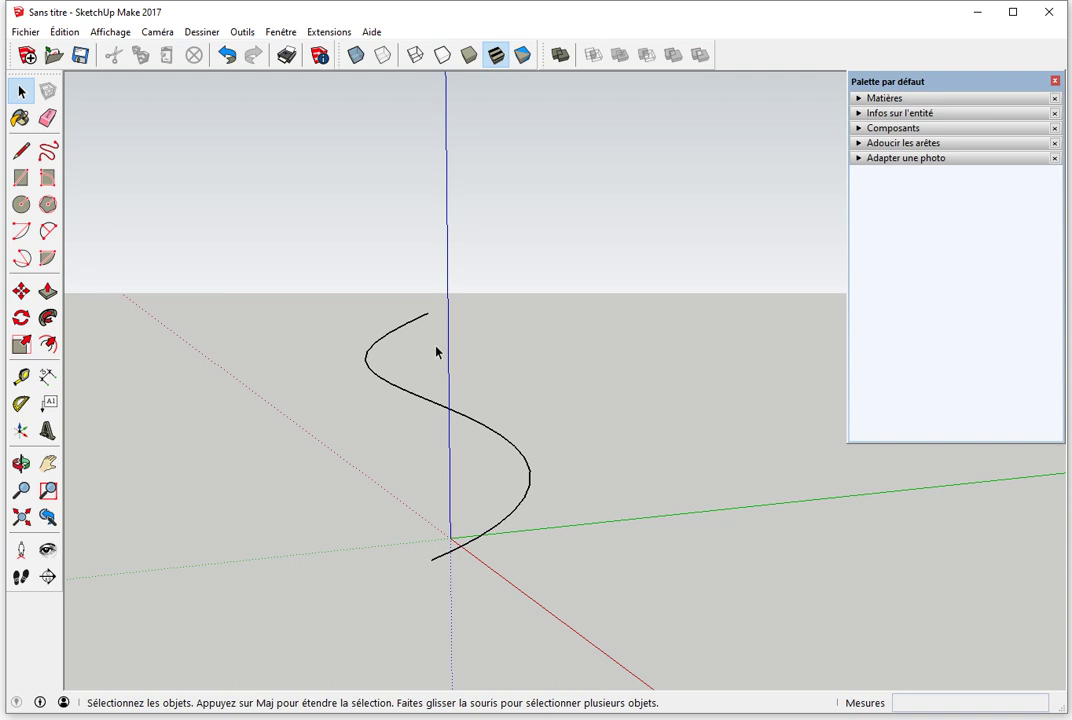
Step: Scale the helix vertically down to about 0.27 of its height
{"action": "left_click", "coordinate": [481, 432]}
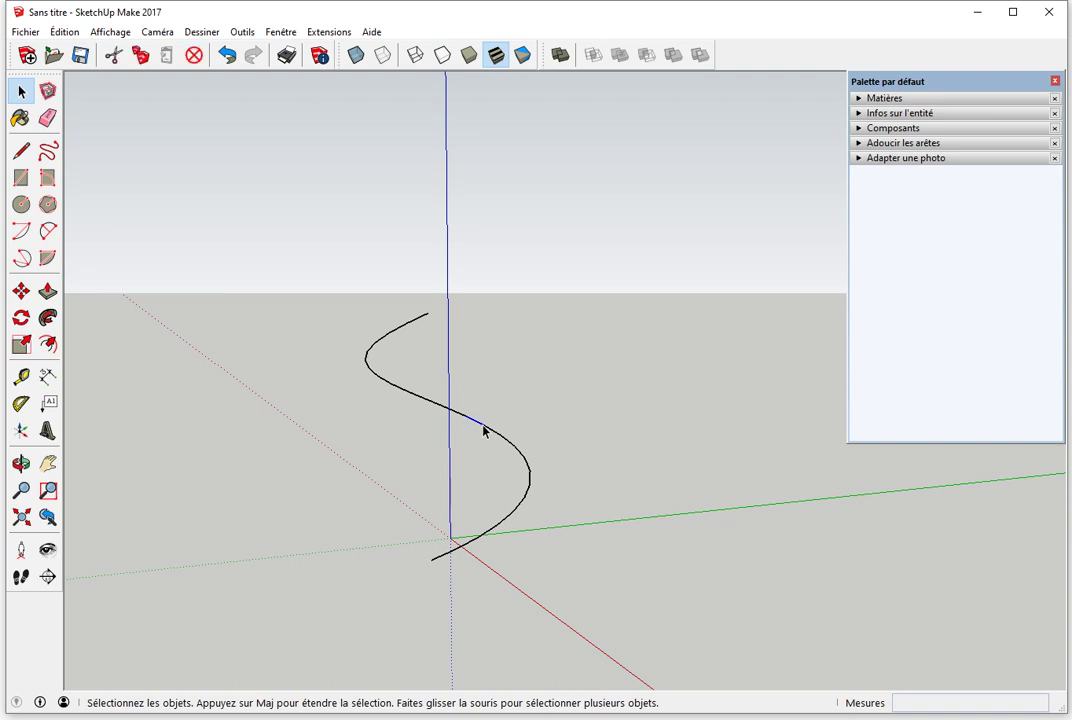
{"action": "key", "text": "s"}
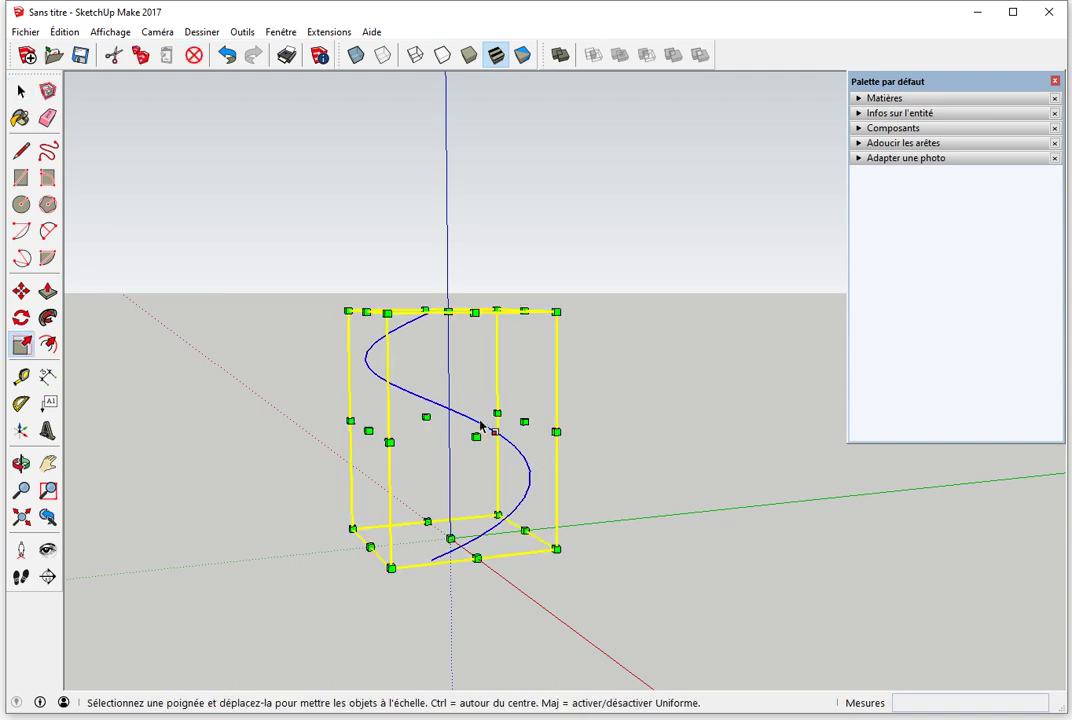
{"action": "middle_click_drag", "start_coordinate": [455, 364], "coordinate": [447, 312]}
{"action": "left_click_drag", "start_coordinate": [447, 312], "coordinate": [461, 484]}
{"action": "key", "text": "space"}
{"action": "left_click", "coordinate": [608, 476]}
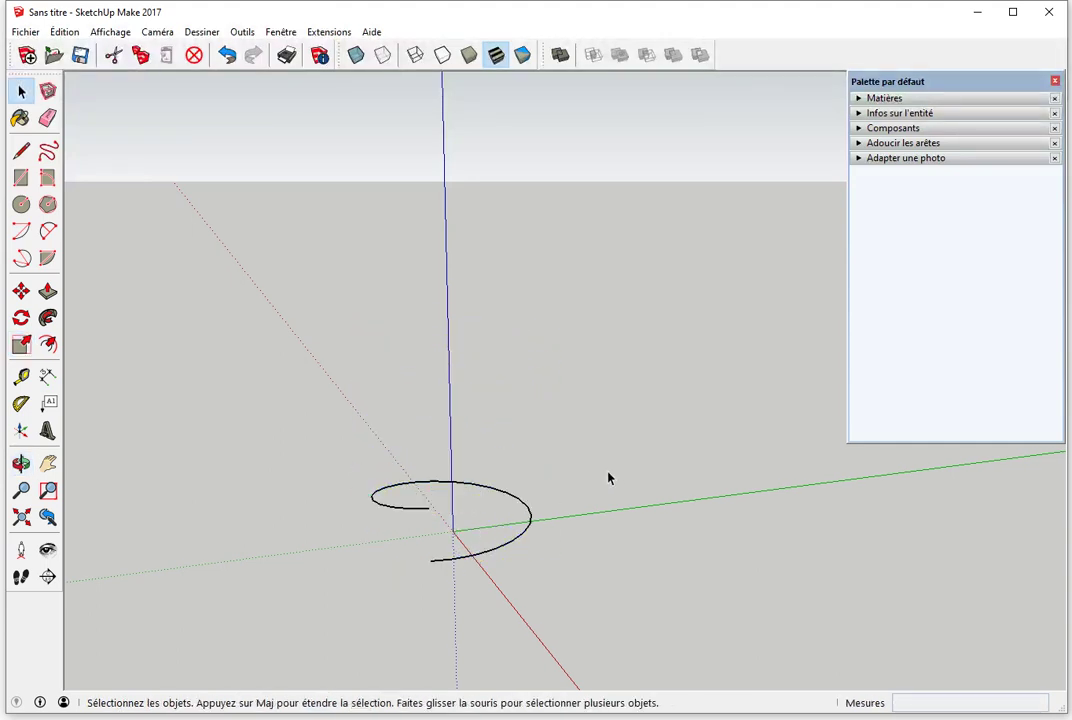
Step: Copy the flattened turn upward six times into a stacked seven-turn coil
{"action": "left_click", "coordinate": [493, 495]}
{"action": "key", "text": "m"}
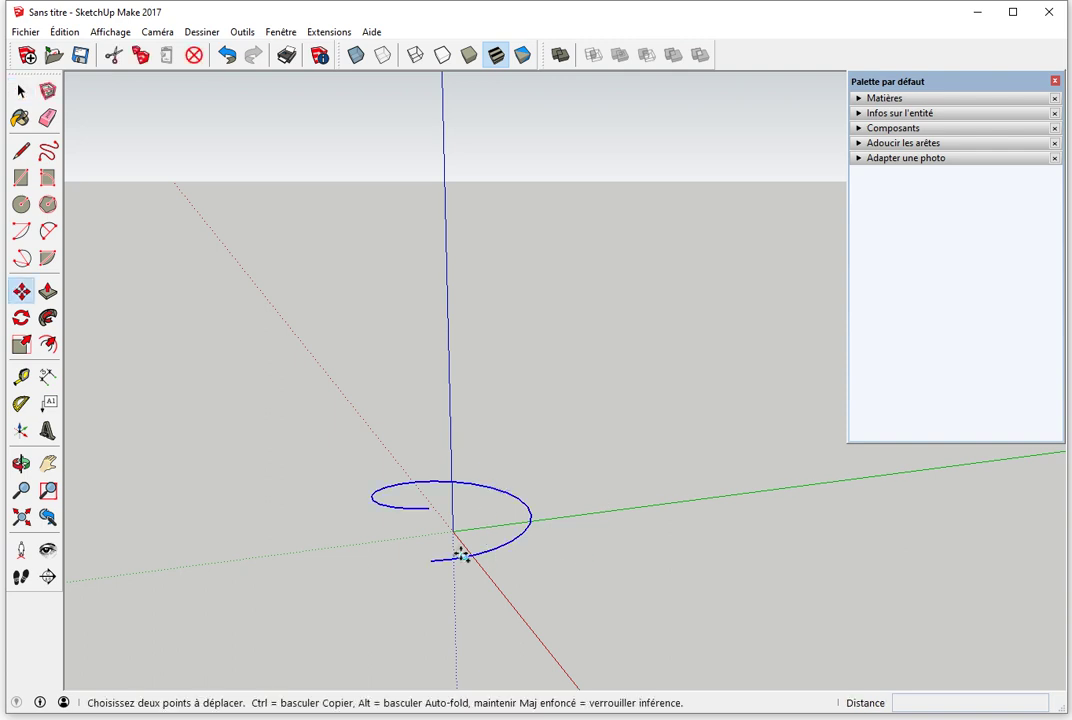
{"action": "key", "text": "ctrl"}
{"action": "left_click", "coordinate": [428, 563]}
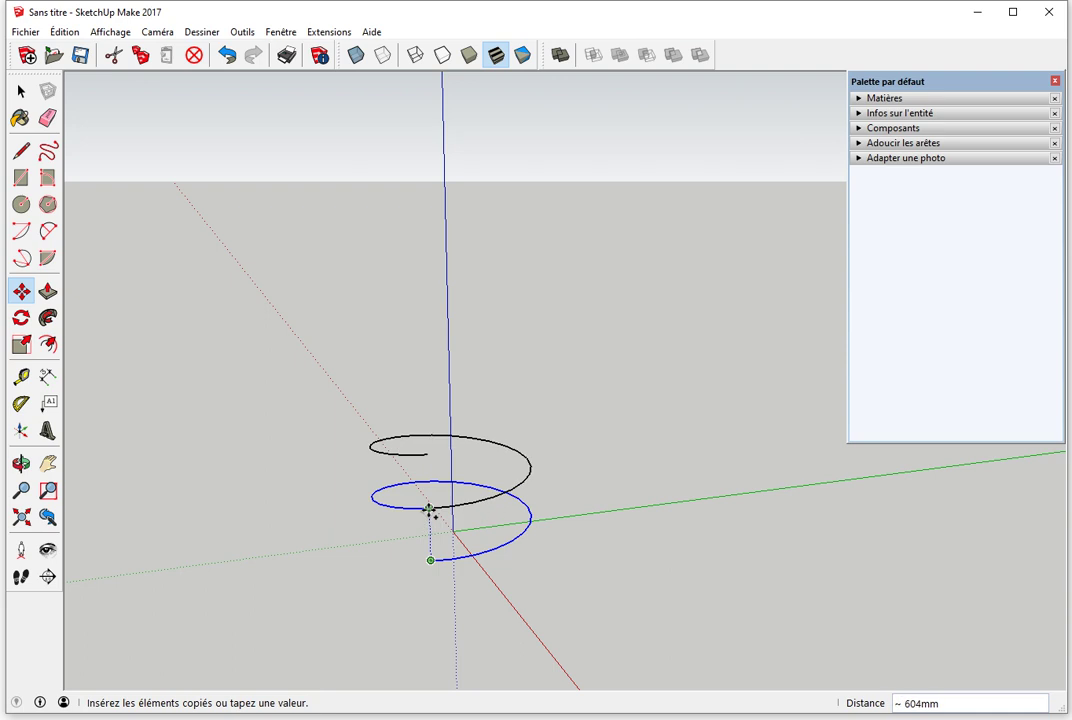
{"action": "left_click", "coordinate": [428, 510]}
{"action": "type", "text": "*"}
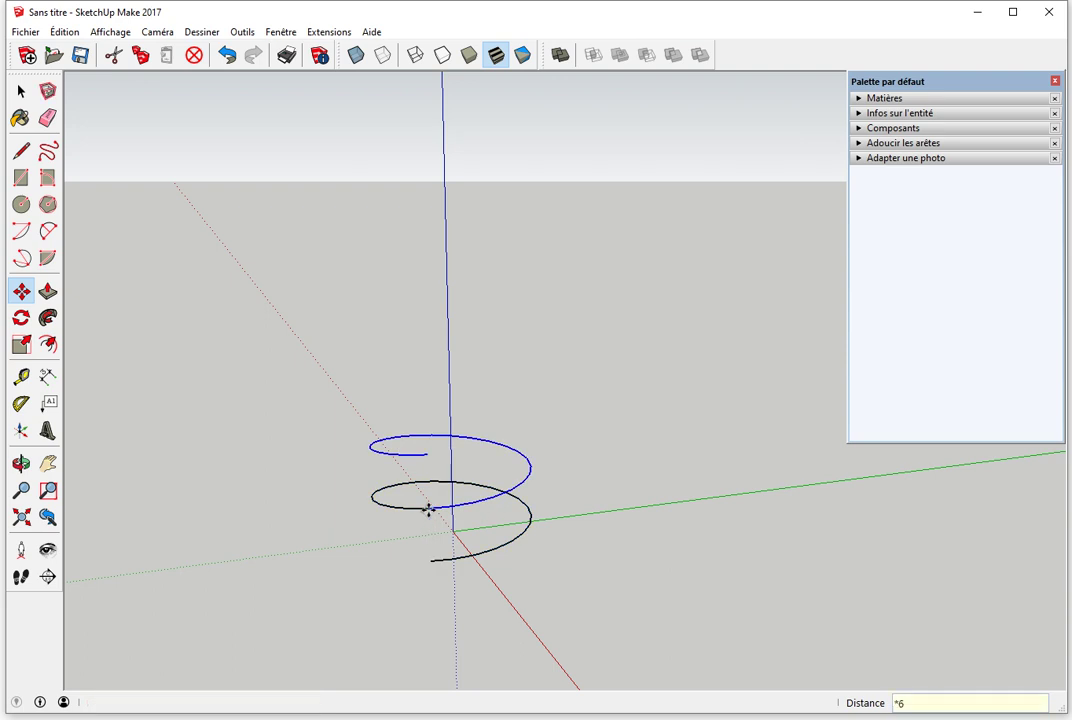
{"action": "key", "text": "Return"}
{"action": "key", "text": "space"}
{"action": "key", "text": "o"}
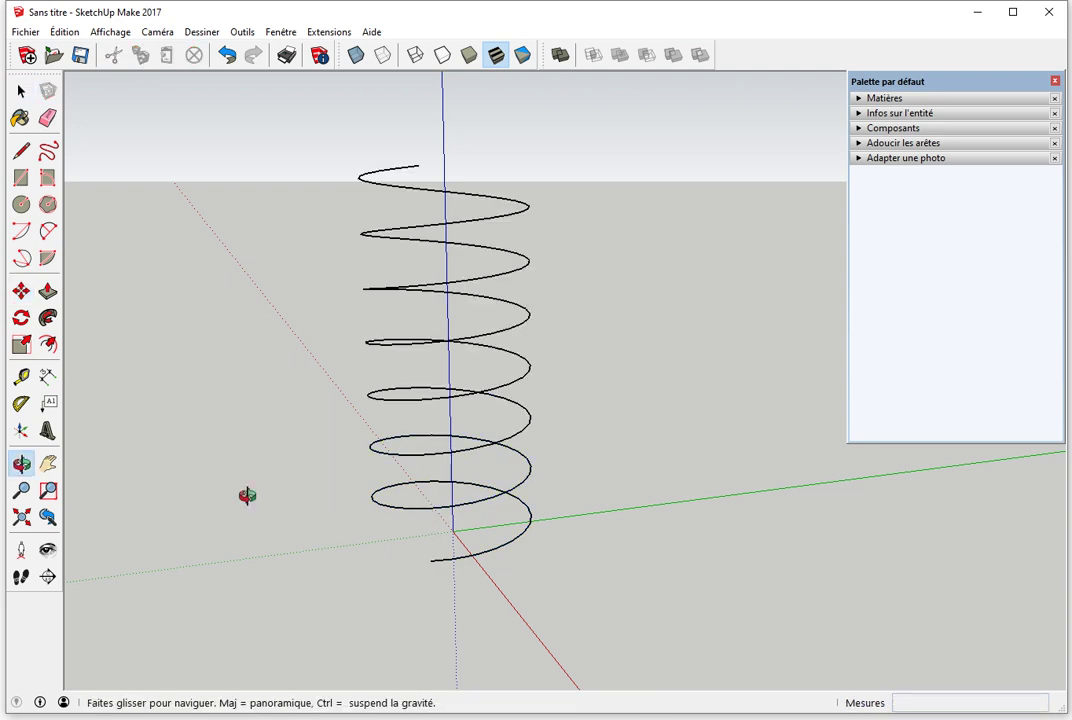
{"action": "left_click_drag", "start_coordinate": [247, 496], "coordinate": [481, 502]}
{"action": "key", "text": "space"}
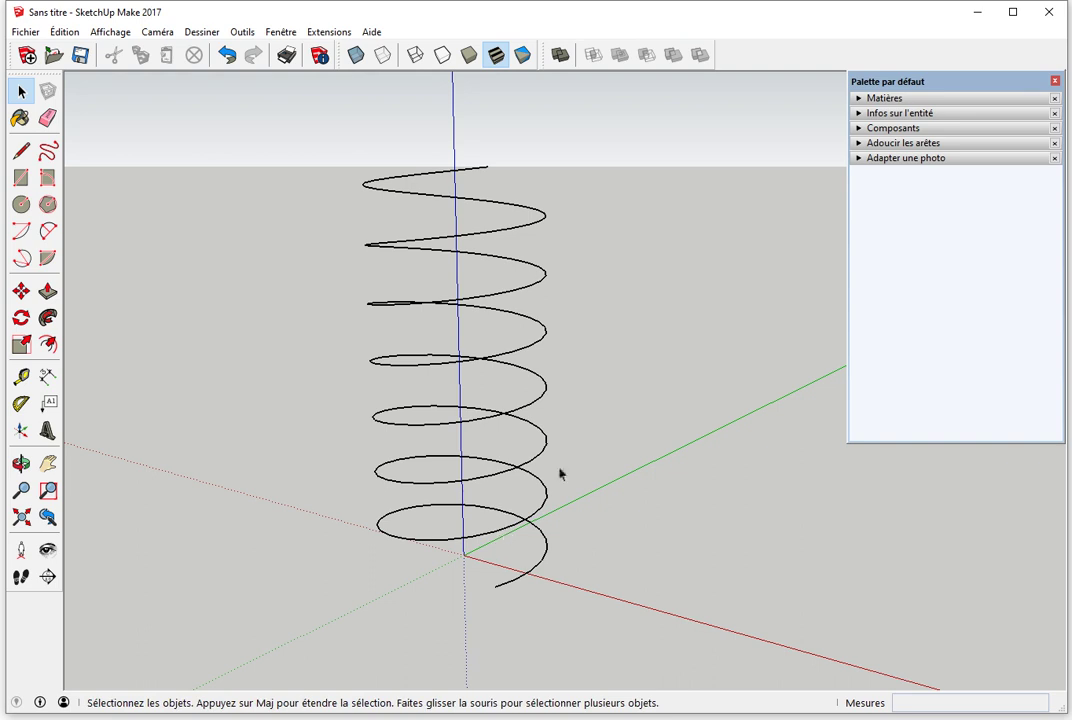
{"action": "key", "text": "o"}
{"action": "mouse_move", "coordinate": [313, 457]}
{"action": "left_mouse_down"}
{"action": "mouse_move", "coordinate": [488, 486]}
{"action": "mouse_move", "coordinate": [492, 441]}
{"action": "mouse_move", "coordinate": [615, 502]}
{"action": "left_mouse_up"}
{"action": "key", "text": "space"}
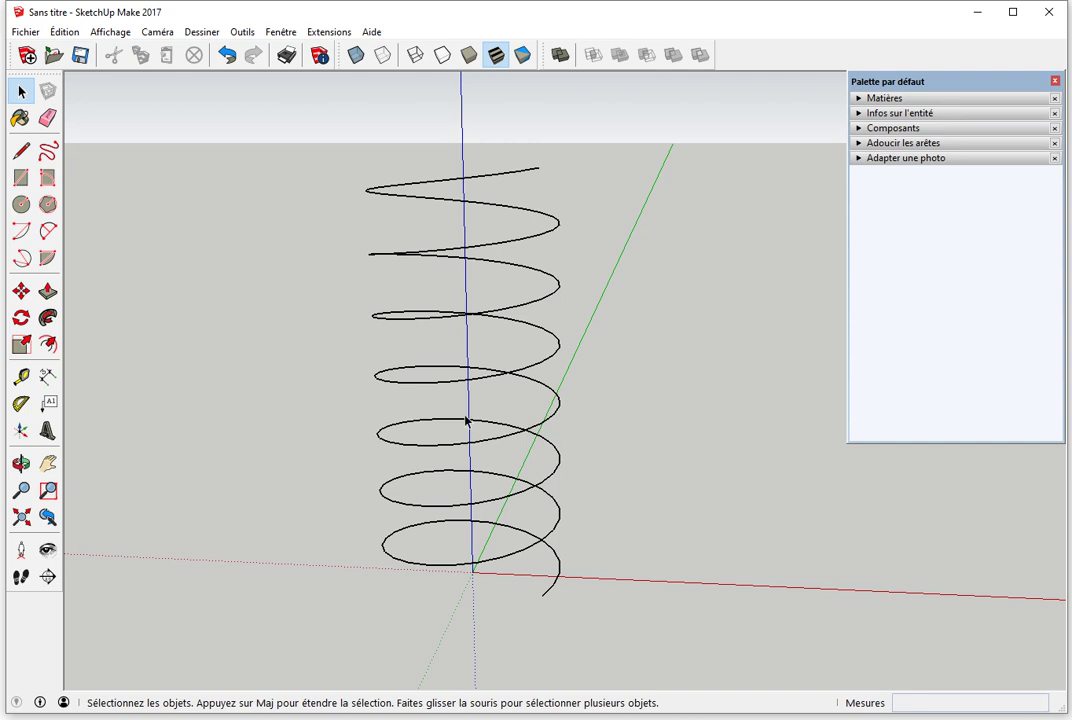
Step: Orbit to the coil's top and window-select just its topmost turn
{"action": "mouse_move", "coordinate": [481, 419]}
{"action": "middle_mouse_down"}
{"action": "mouse_move", "coordinate": [510, 378]}
{"action": "mouse_move", "coordinate": [541, 395]}
{"action": "middle_mouse_up"}
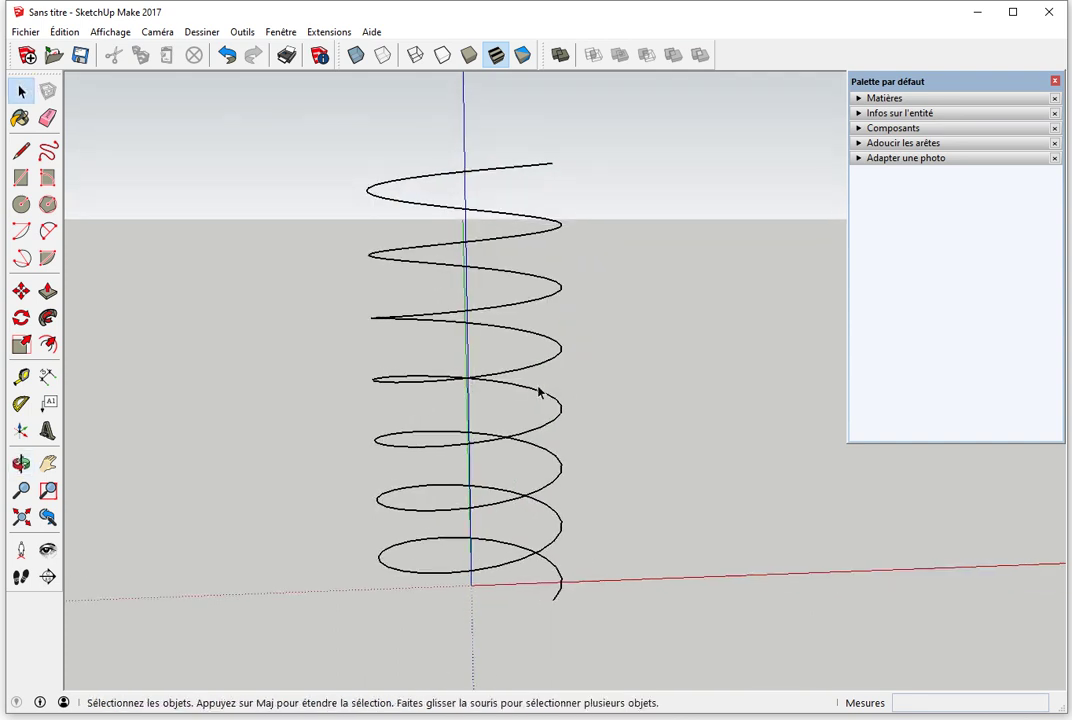
{"action": "middle_click_drag", "start_coordinate": [422, 283], "coordinate": [425, 299]}
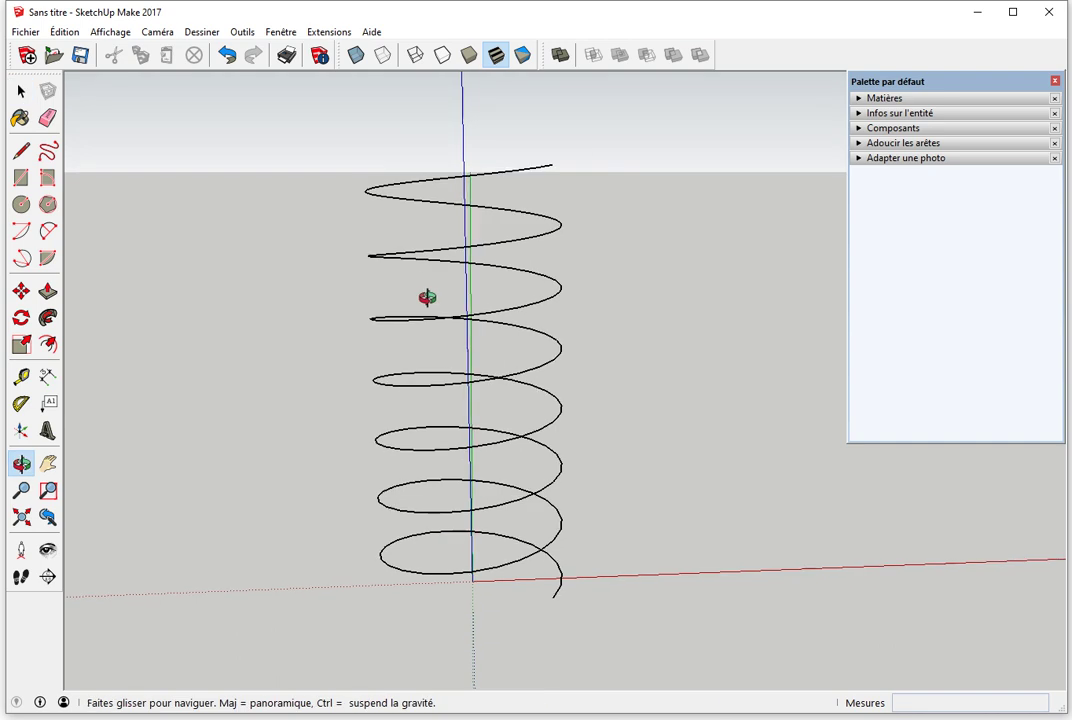
{"action": "left_click_drag", "start_coordinate": [582, 144], "coordinate": [338, 204]}
{"action": "left_click_drag", "start_coordinate": [313, 139], "coordinate": [571, 204]}
{"action": "middle_click_drag", "start_coordinate": [570, 237], "coordinate": [395, 223]}
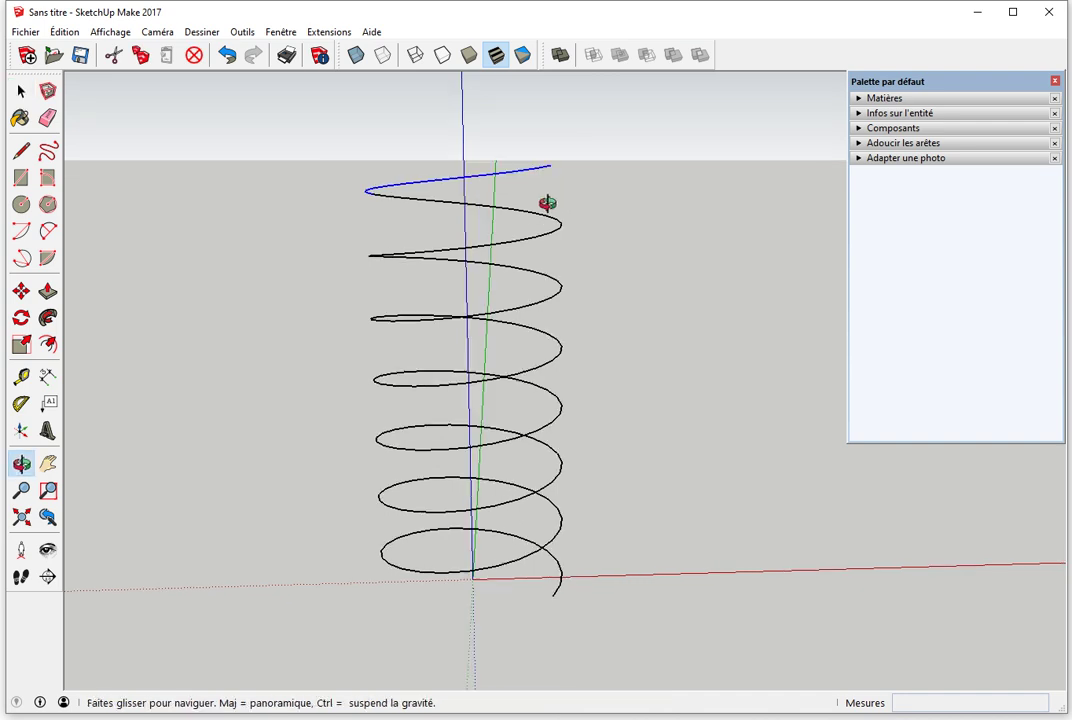
Step: Scale the top turn vertically, undoing the mistaken 2,50 rescale
{"action": "left_click", "coordinate": [21, 344]}
{"action": "mouse_move", "coordinate": [390, 230]}
{"action": "middle_mouse_down"}
{"action": "mouse_move", "coordinate": [427, 219]}
{"action": "mouse_move", "coordinate": [412, 203]}
{"action": "middle_mouse_up"}
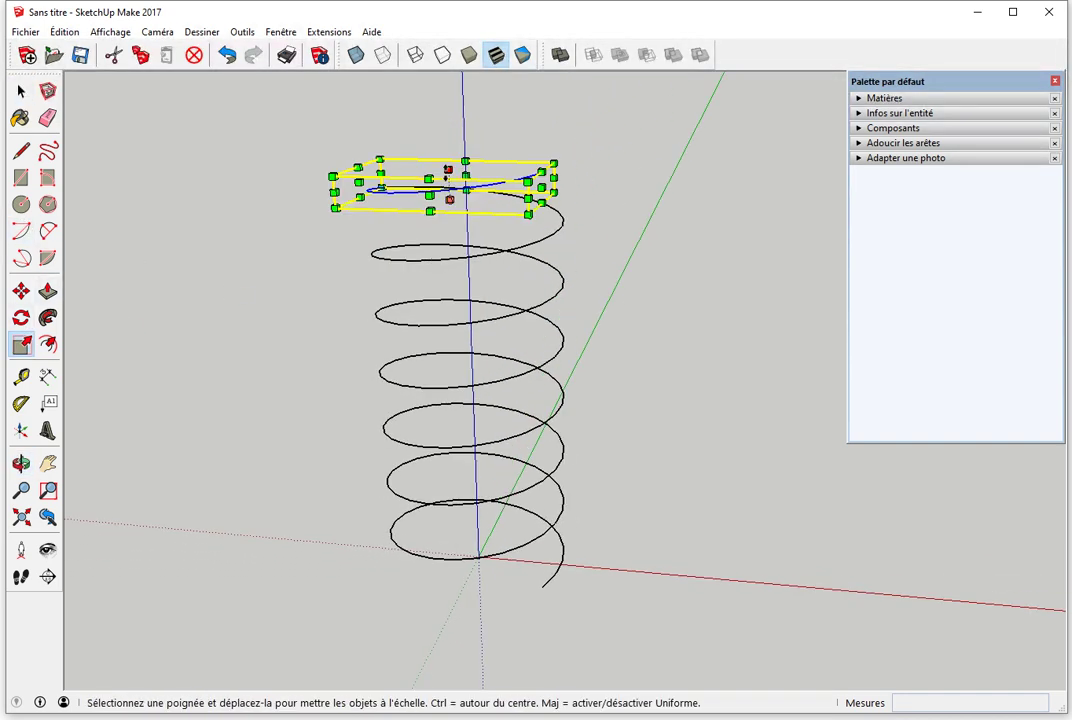
{"action": "left_click_drag", "start_coordinate": [447, 178], "coordinate": [443, 187]}
{"action": "mouse_move", "coordinate": [546, 270]}
{"action": "middle_mouse_down"}
{"action": "mouse_move", "coordinate": [250, 201]}
{"action": "mouse_move", "coordinate": [325, 232]}
{"action": "middle_mouse_up"}
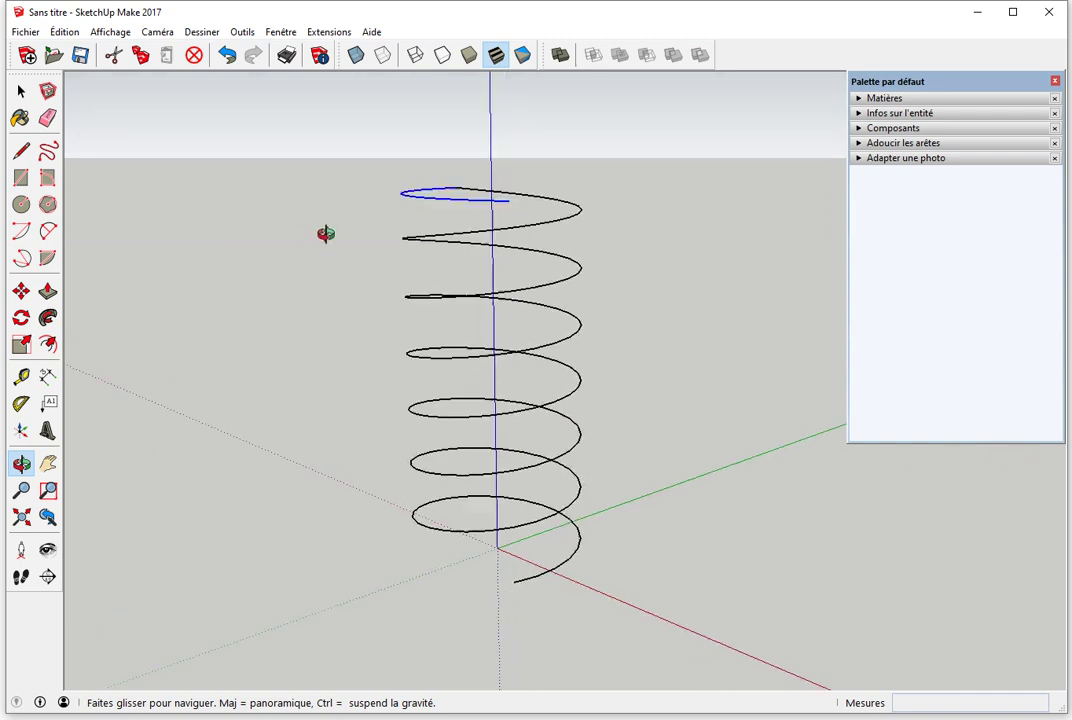
{"action": "mouse_move", "coordinate": [450, 206]}
{"action": "middle_mouse_down"}
{"action": "mouse_move", "coordinate": [337, 278]}
{"action": "mouse_move", "coordinate": [487, 262]}
{"action": "middle_mouse_up"}
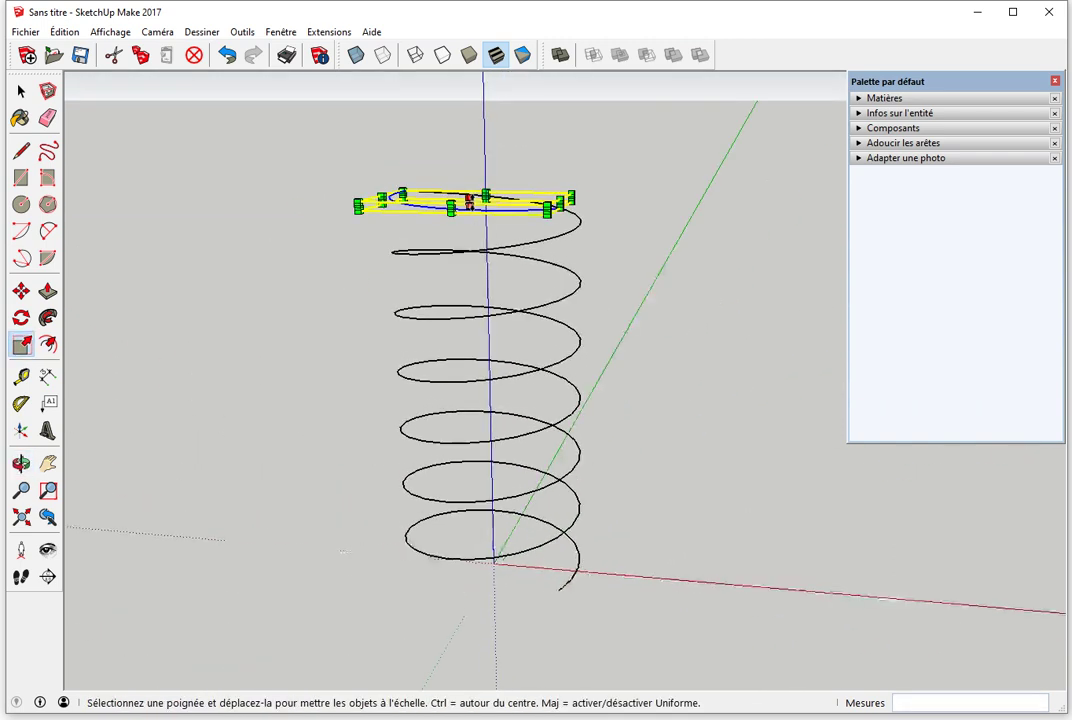
{"action": "left_click", "coordinate": [469, 195]}
{"action": "type", "text": "2,50"}
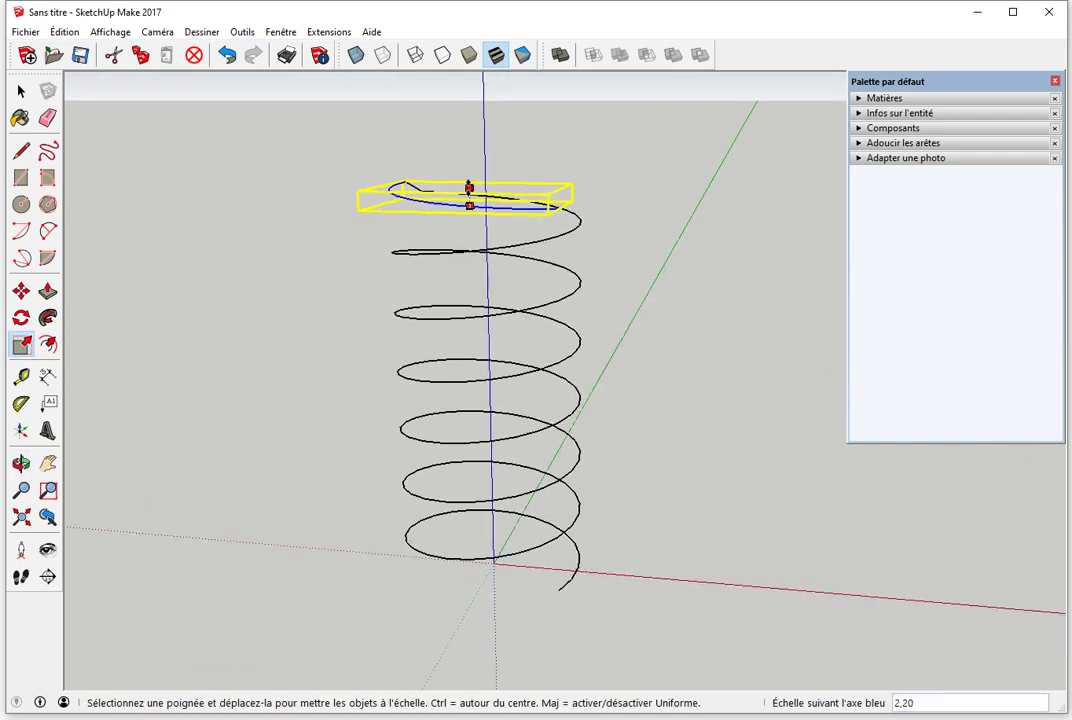
{"action": "left_click", "coordinate": [408, 229]}
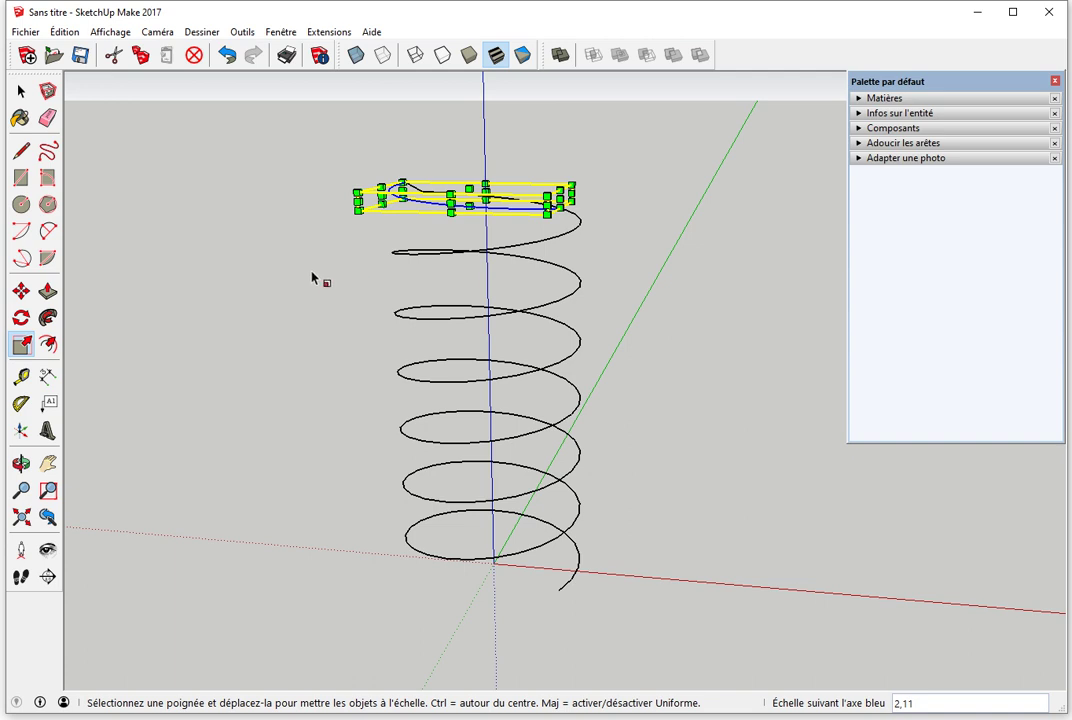
{"action": "key", "text": "ctrl+z"}
{"action": "key", "text": "ctrl+z"}
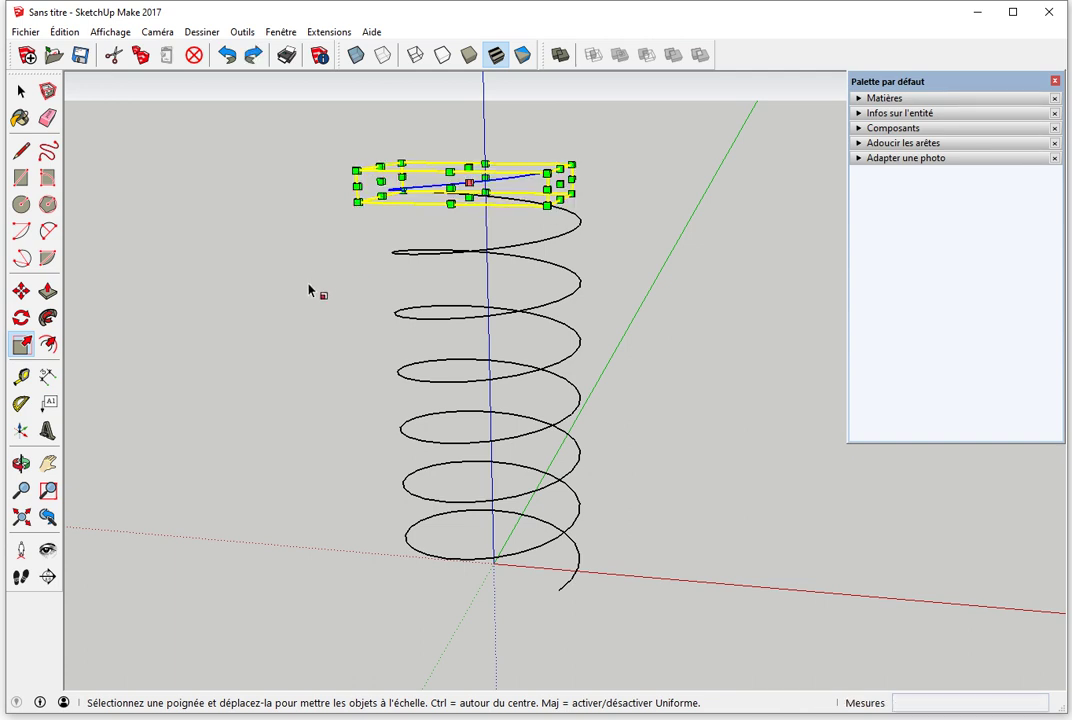
Step: Squash the top turn to 0.50 of its height and review the whole spring
{"action": "middle_click_drag", "start_coordinate": [470, 224], "coordinate": [433, 232]}
{"action": "scroll", "coordinate": [452, 220], "scroll_direction": "up", "scroll_amount": 1}
{"action": "scroll", "coordinate": [460, 190], "scroll_direction": "up", "scroll_amount": 1}
{"action": "scroll", "coordinate": [468, 155], "scroll_direction": "up", "scroll_amount": 1}
{"action": "mouse_move", "coordinate": [468, 155]}
{"action": "left_mouse_down"}
{"action": "mouse_move", "coordinate": [468, 177]}
{"action": "mouse_move", "coordinate": [197, 191]}
{"action": "left_mouse_up"}
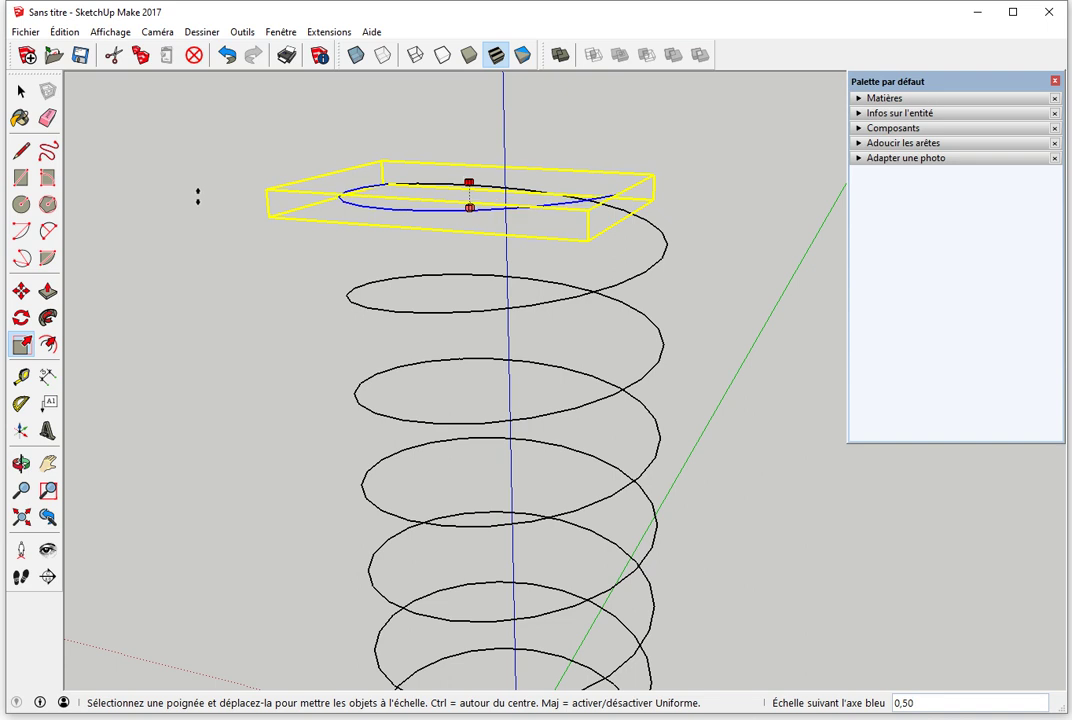
{"action": "mouse_move", "coordinate": [231, 320]}
{"action": "middle_mouse_down"}
{"action": "mouse_move", "coordinate": [263, 235]}
{"action": "mouse_move", "coordinate": [495, 249]}
{"action": "middle_mouse_up"}
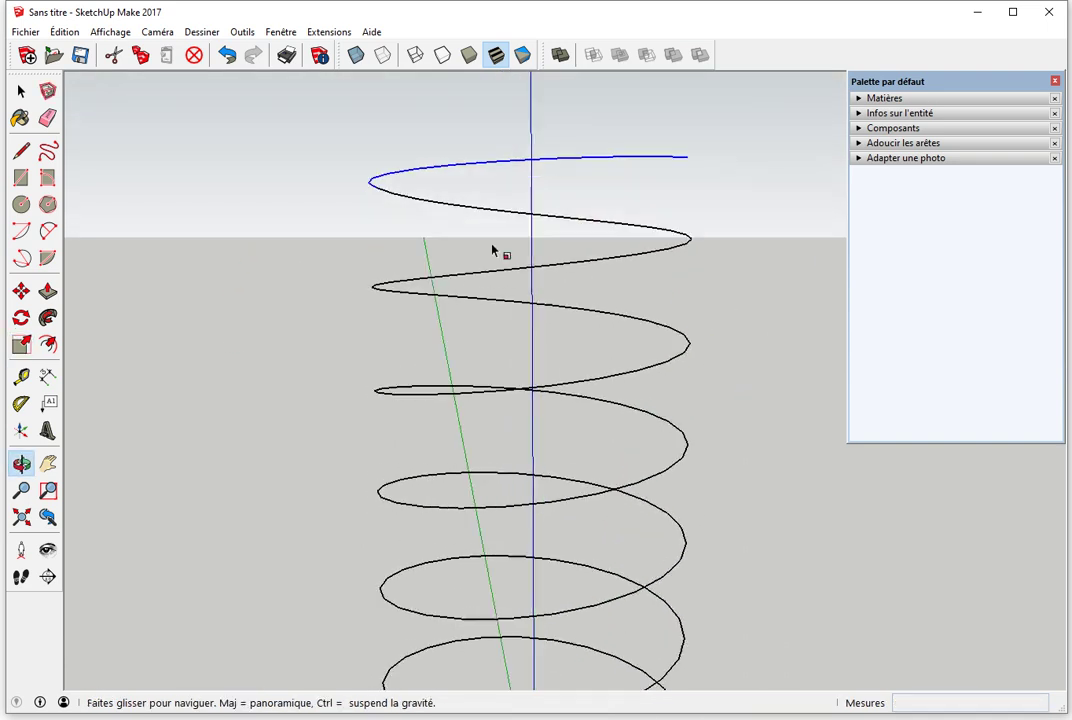
{"action": "scroll", "coordinate": [548, 359], "scroll_direction": "down", "scroll_amount": 3}
{"action": "scroll", "coordinate": [549, 383], "scroll_direction": "down", "scroll_amount": 2}
{"action": "mouse_move", "coordinate": [549, 383]}
{"action": "middle_mouse_down"}
{"action": "mouse_move", "coordinate": [438, 376]}
{"action": "mouse_move", "coordinate": [438, 414]}
{"action": "middle_mouse_up"}
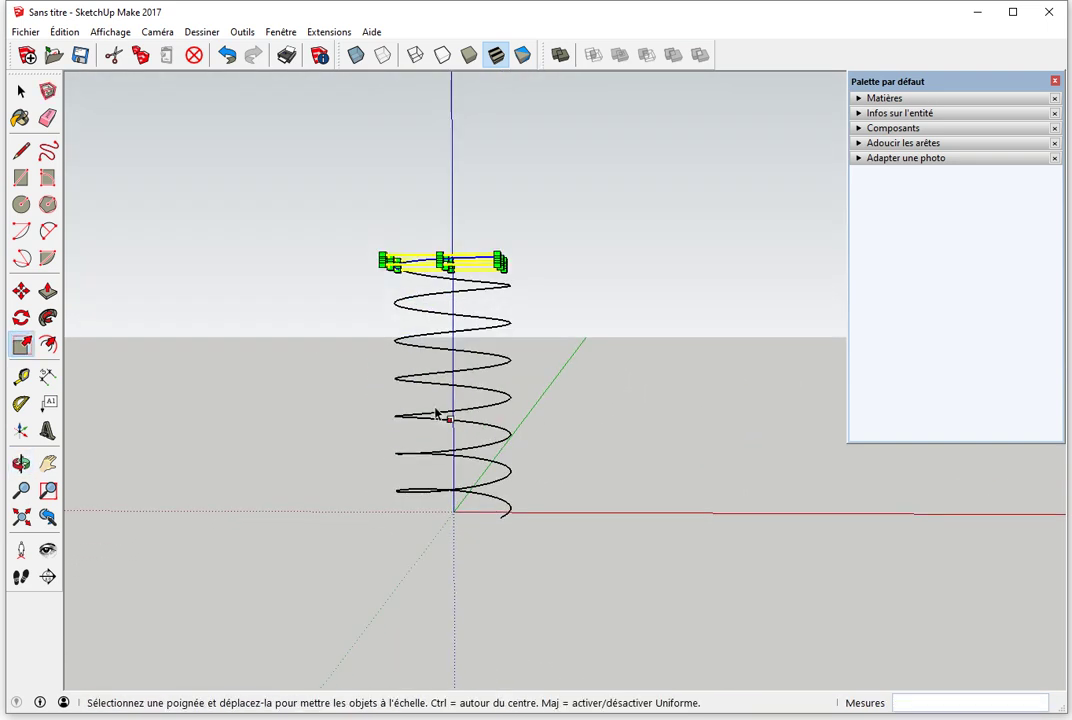
Step: Clear the selection and window-select the coil's bottom turns
{"action": "key", "text": "space"}
{"action": "left_click", "coordinate": [565, 495]}
{"action": "mouse_move", "coordinate": [565, 495]}
{"action": "middle_mouse_down"}
{"action": "mouse_move", "coordinate": [558, 424]}
{"action": "mouse_move", "coordinate": [565, 511]}
{"action": "middle_mouse_up"}
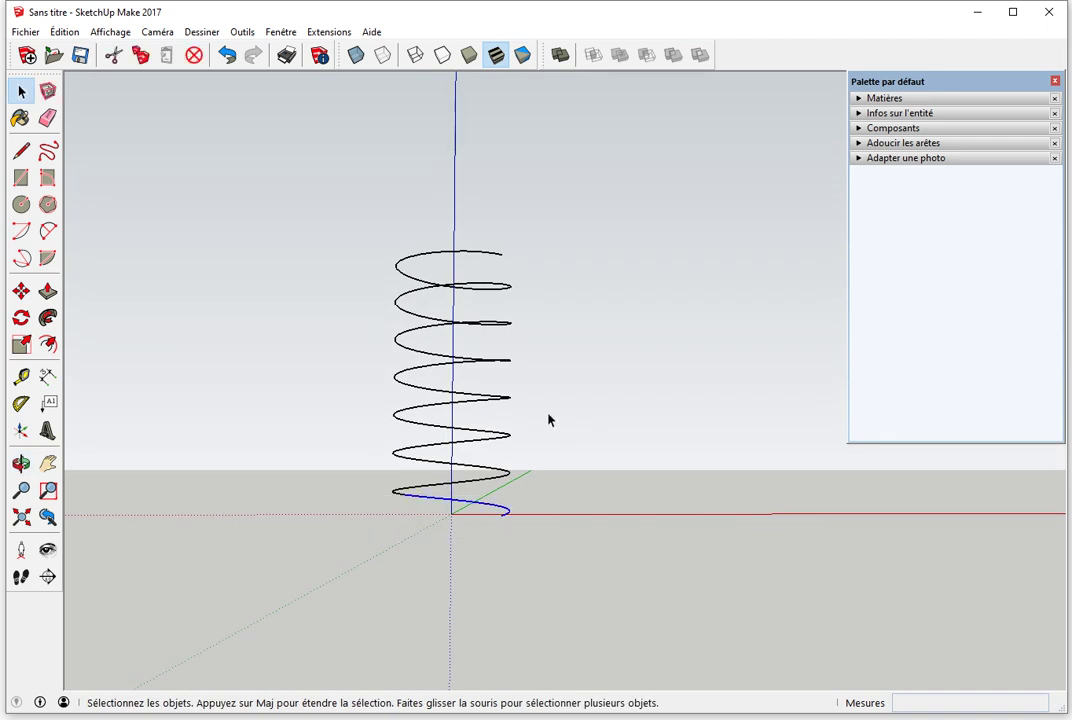
{"action": "mouse_move", "coordinate": [565, 436]}
{"action": "middle_mouse_down"}
{"action": "mouse_move", "coordinate": [545, 455]}
{"action": "mouse_move", "coordinate": [371, 500]}
{"action": "middle_mouse_up"}
{"action": "left_click", "coordinate": [517, 498]}
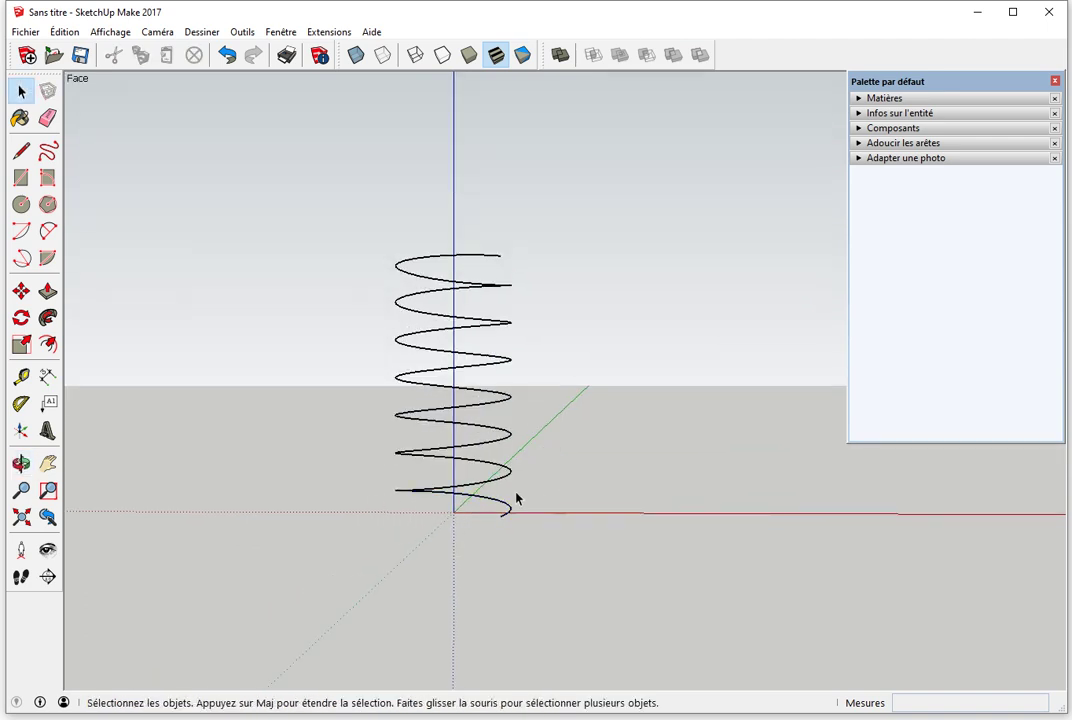
{"action": "left_click_drag", "start_coordinate": [358, 479], "coordinate": [550, 544]}
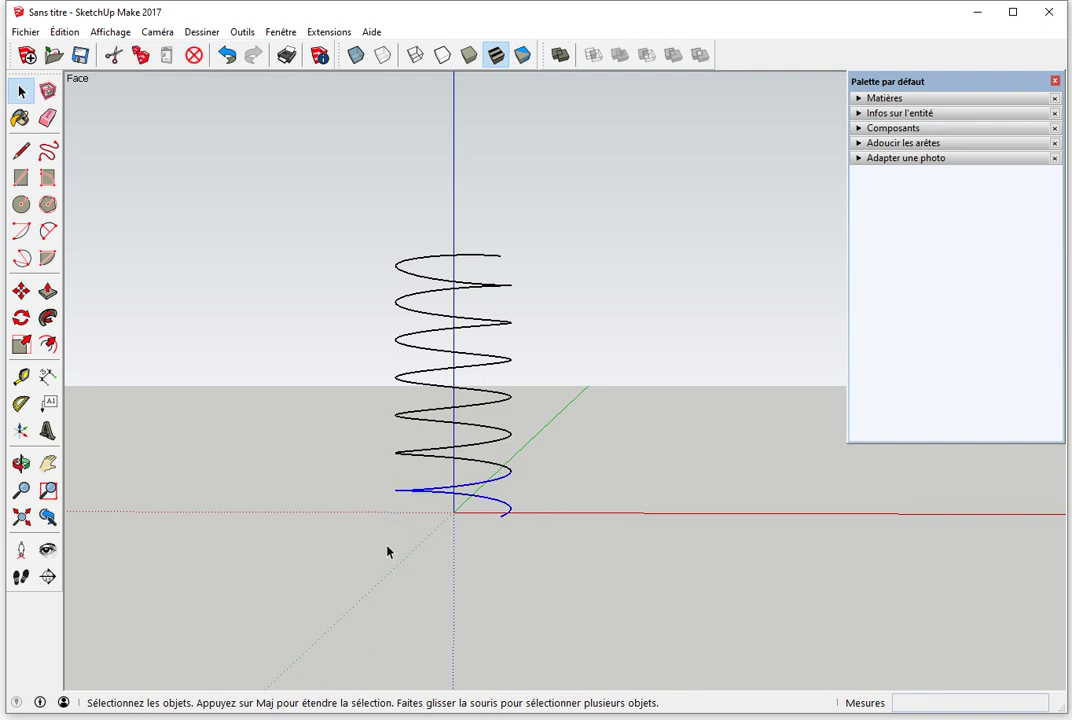
Step: Scale the bottom turns down along the blue axis to about 0.39 height
{"action": "key", "text": "s"}
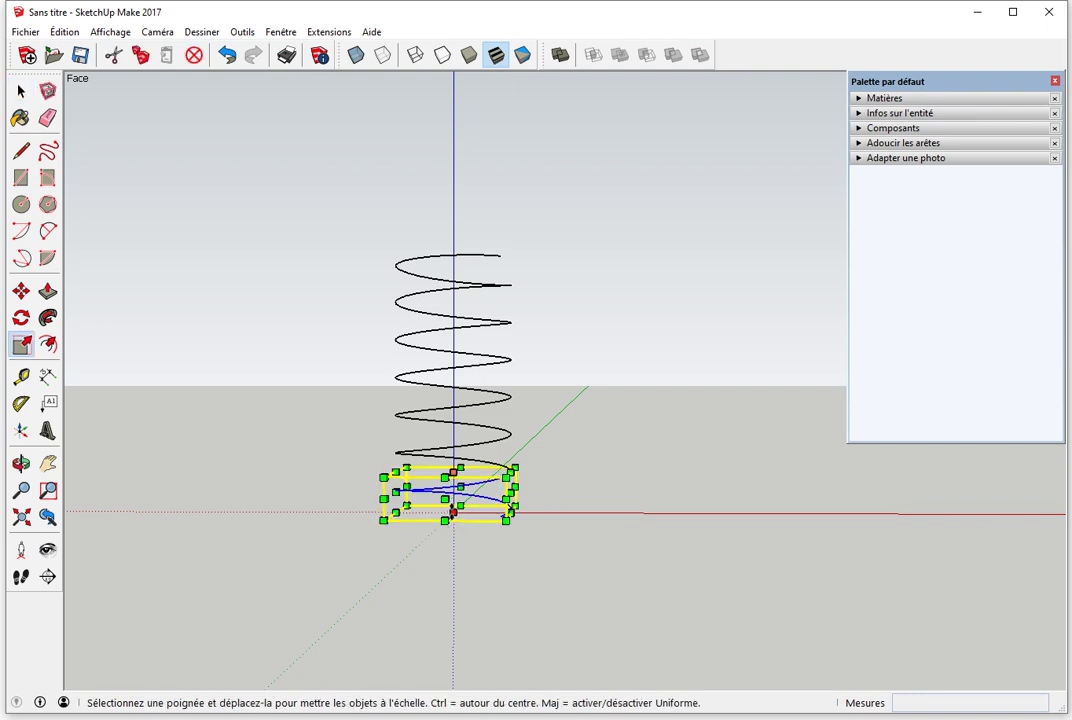
{"action": "left_click_drag", "start_coordinate": [453, 470], "coordinate": [453, 495]}
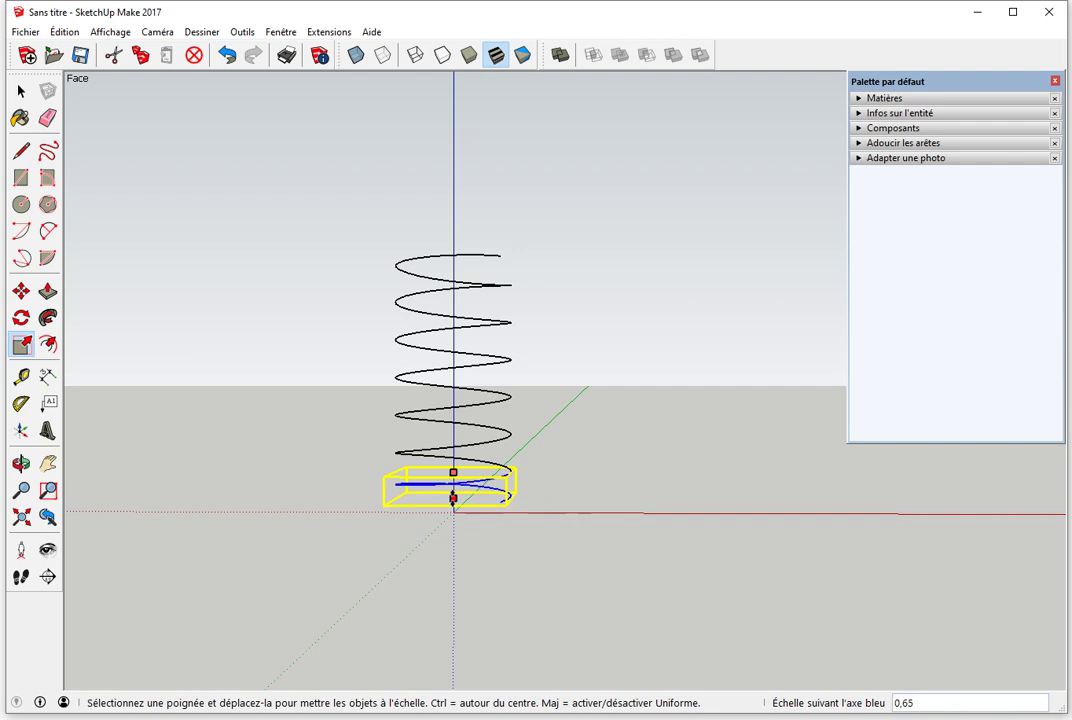
{"action": "mouse_move", "coordinate": [453, 495]}
{"action": "left_mouse_down"}
{"action": "mouse_move", "coordinate": [453, 486]}
{"action": "mouse_move", "coordinate": [306, 467]}
{"action": "mouse_move", "coordinate": [510, 551]}
{"action": "mouse_move", "coordinate": [490, 557]}
{"action": "mouse_move", "coordinate": [371, 517]}
{"action": "mouse_move", "coordinate": [440, 492]}
{"action": "left_mouse_up"}
{"action": "key", "text": "space"}
{"action": "left_click", "coordinate": [409, 531]}
{"action": "key", "text": "o"}
Step: Orbit and zoom around the helix to inspect its bottom end
{"action": "key", "text": "space"}
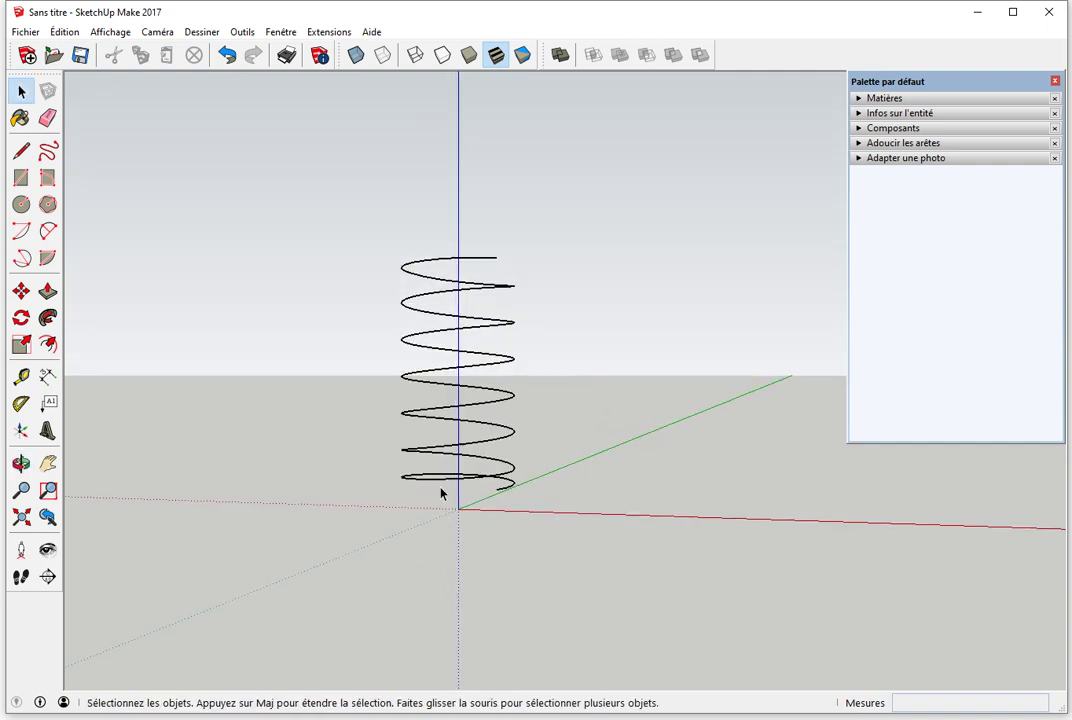
{"action": "middle_click_drag", "start_coordinate": [452, 514], "coordinate": [663, 553]}
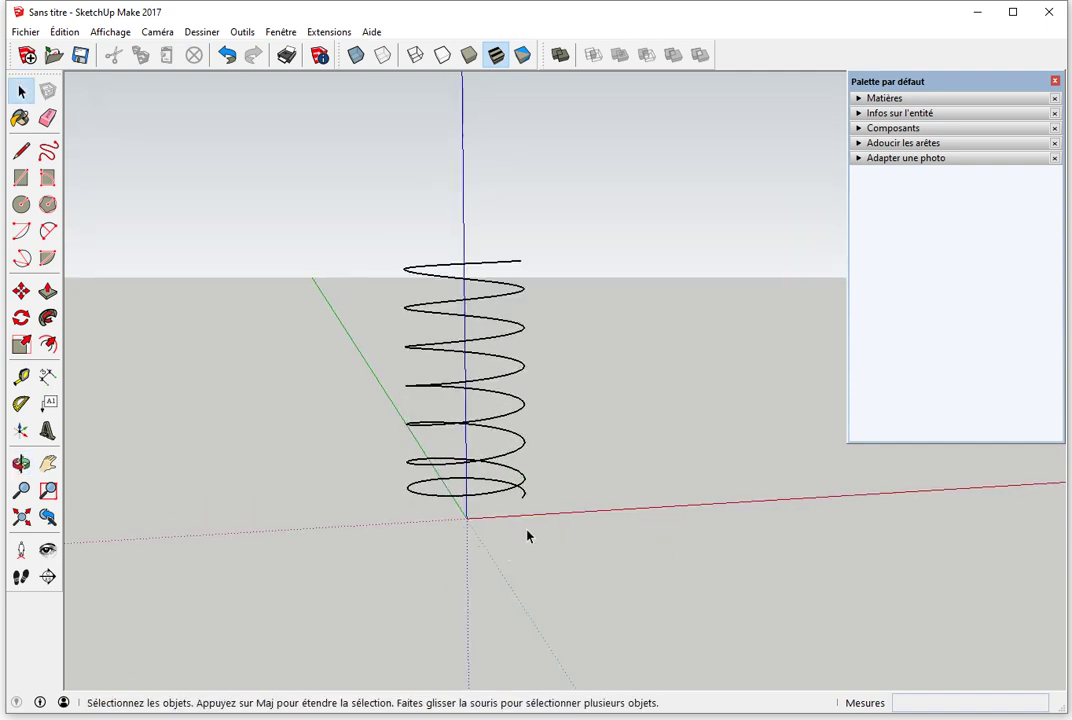
{"action": "mouse_move", "coordinate": [492, 531]}
{"action": "middle_mouse_down"}
{"action": "mouse_move", "coordinate": [514, 502]}
{"action": "mouse_move", "coordinate": [522, 507]}
{"action": "middle_mouse_up"}
{"action": "scroll", "coordinate": [524, 512], "scroll_direction": "up", "scroll_amount": 2}
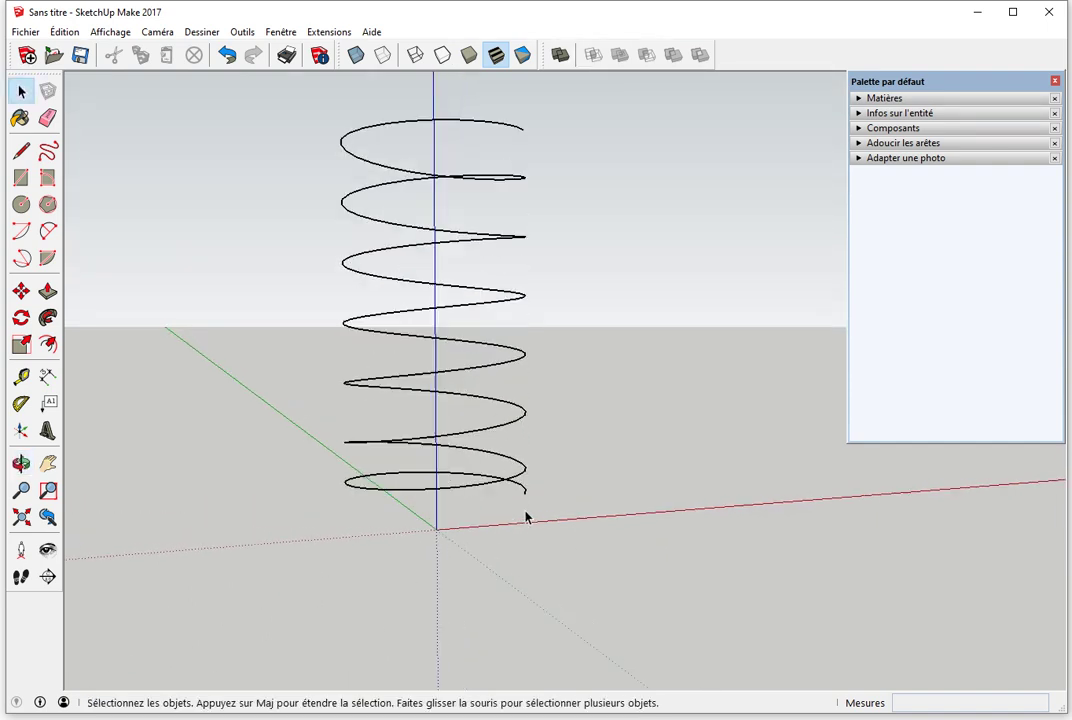
{"action": "scroll", "coordinate": [541, 515], "scroll_direction": "up", "scroll_amount": 2}
{"action": "key", "text": "c"}
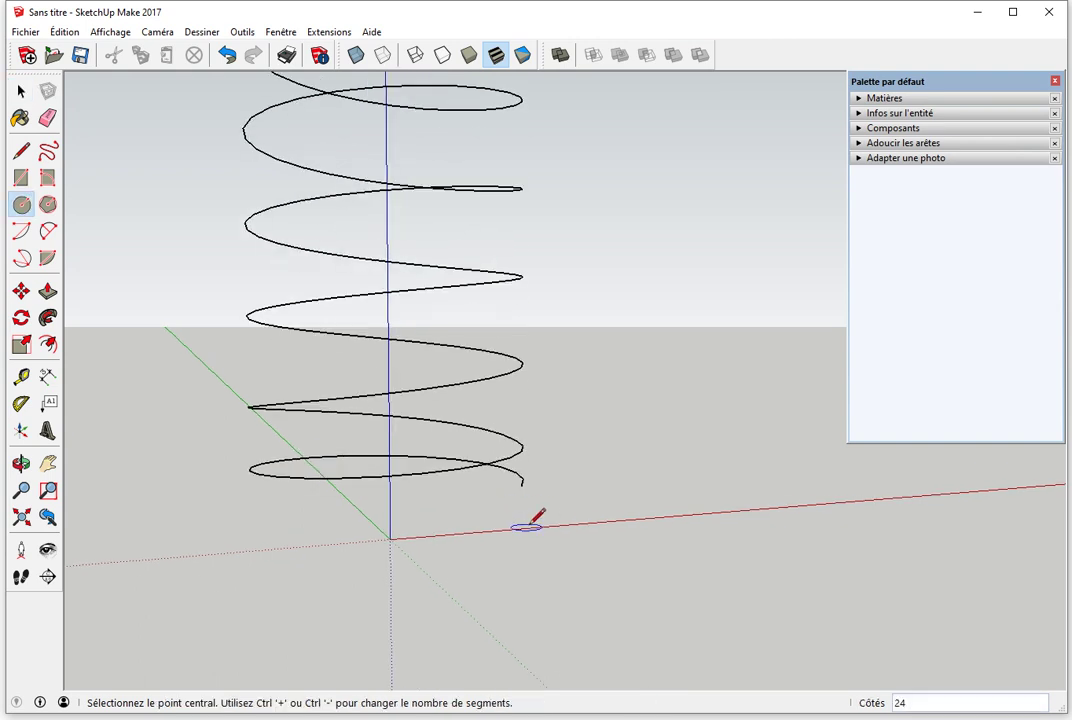
{"action": "mouse_move", "coordinate": [558, 477]}
{"action": "middle_mouse_down"}
{"action": "mouse_move", "coordinate": [306, 555]}
{"action": "mouse_move", "coordinate": [443, 522]}
{"action": "mouse_move", "coordinate": [567, 510]}
{"action": "mouse_move", "coordinate": [482, 472]}
{"action": "middle_mouse_up"}
{"action": "mouse_move", "coordinate": [460, 431]}
{"action": "middle_mouse_down"}
{"action": "mouse_move", "coordinate": [474, 469]}
{"action": "mouse_move", "coordinate": [482, 432]}
{"action": "middle_mouse_up"}
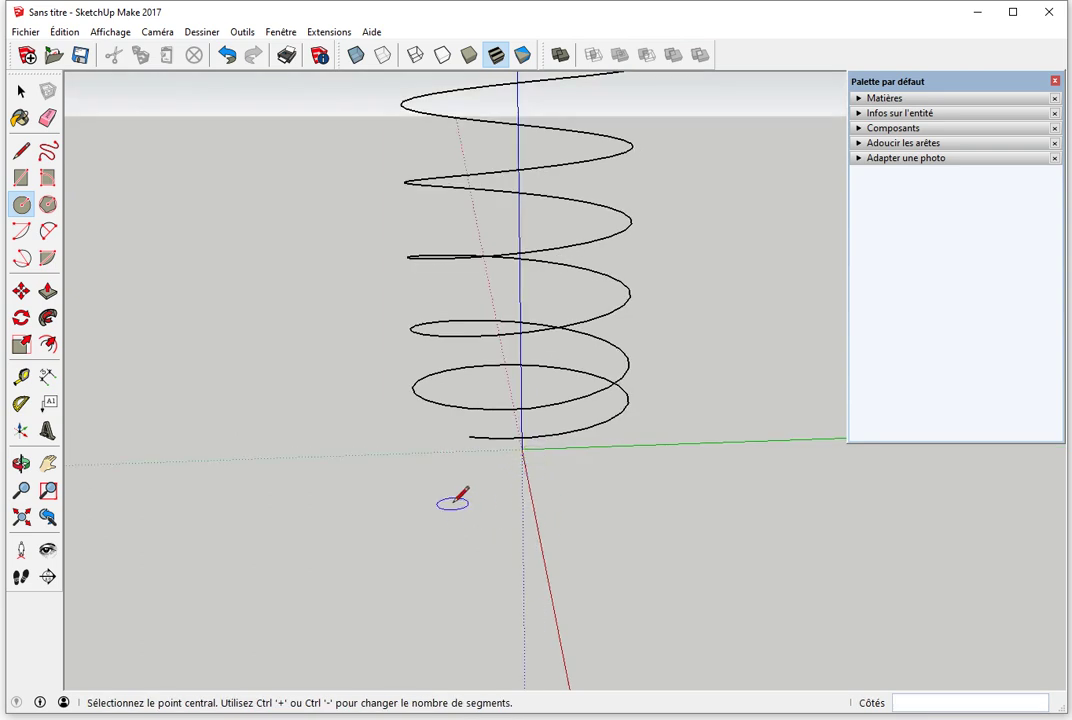
{"action": "scroll", "coordinate": [452, 500], "scroll_direction": "down", "scroll_amount": 3}
{"action": "scroll", "coordinate": [462, 496], "scroll_direction": "down", "scroll_amount": 3}
{"action": "key", "text": "space"}
Step: Select the entire helix and rotate it 30° about the blue axis at the origin
{"action": "left_click_drag", "start_coordinate": [391, 231], "coordinate": [581, 541]}
{"action": "middle_click_drag", "start_coordinate": [440, 530], "coordinate": [438, 486]}
{"action": "key", "text": "q"}
{"action": "left_click", "coordinate": [481, 485]}
{"action": "left_click", "coordinate": [435, 463]}
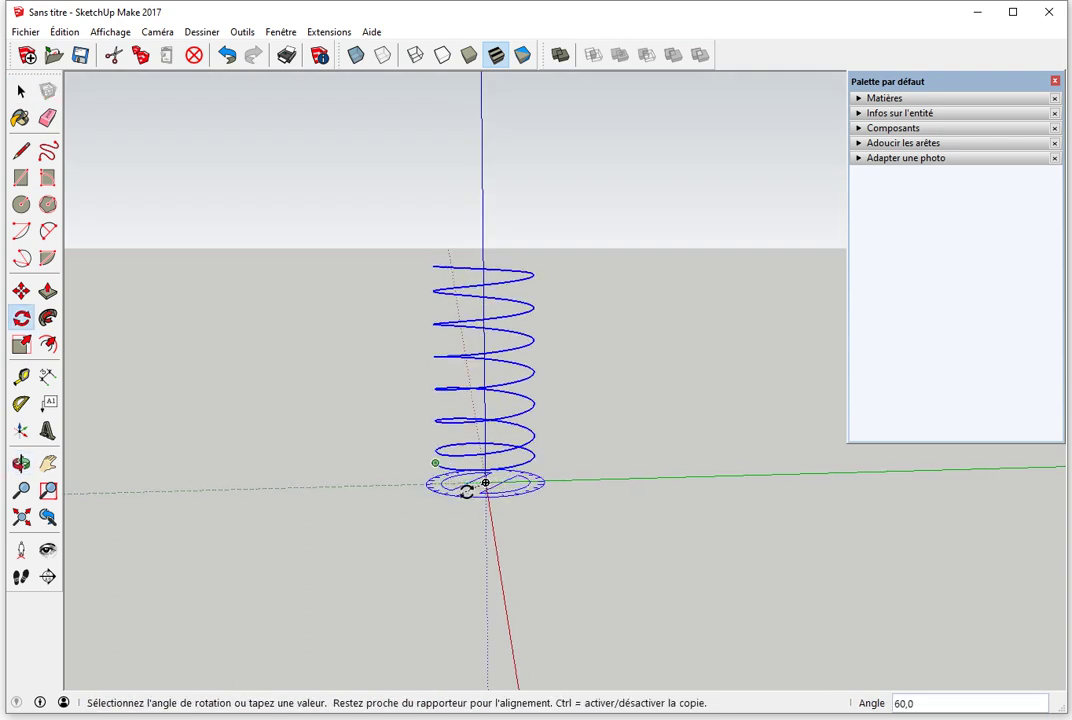
{"action": "left_click", "coordinate": [495, 563]}
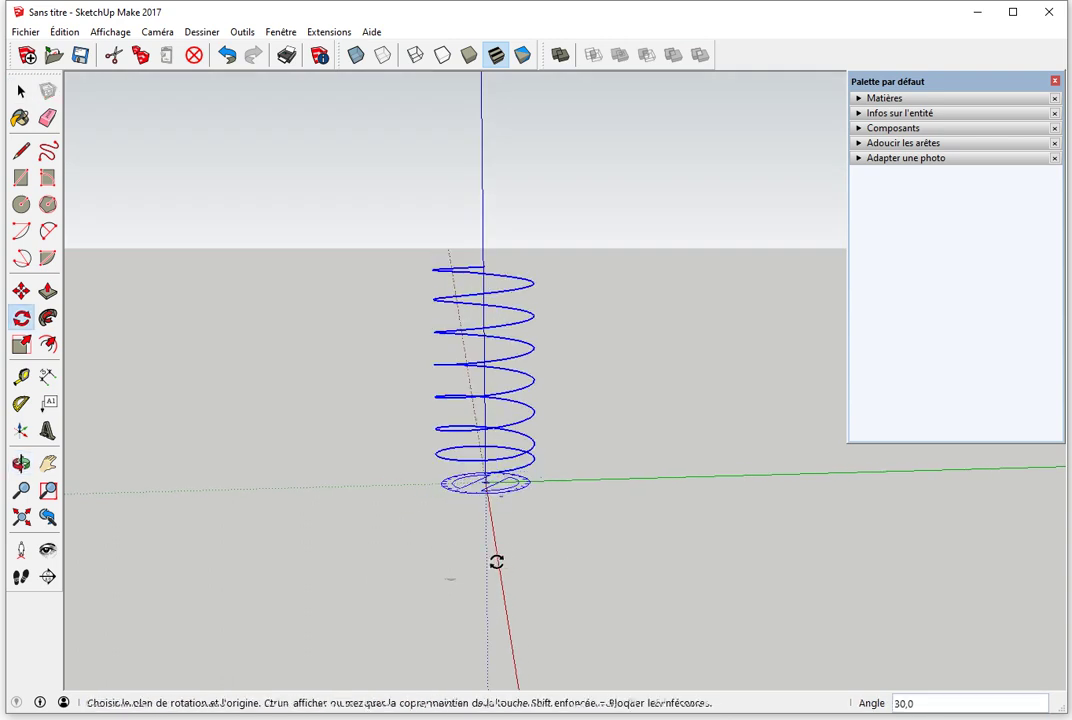
{"action": "key", "text": "space"}
{"action": "left_click", "coordinate": [396, 564]}
{"action": "mouse_move", "coordinate": [396, 564]}
{"action": "middle_mouse_down"}
{"action": "mouse_move", "coordinate": [395, 519]}
{"action": "mouse_move", "coordinate": [660, 507]}
{"action": "mouse_move", "coordinate": [593, 503]}
{"action": "mouse_move", "coordinate": [540, 528]}
{"action": "mouse_move", "coordinate": [567, 476]}
{"action": "middle_mouse_up"}
{"action": "scroll", "coordinate": [519, 469], "scroll_direction": "up", "scroll_amount": 2}
{"action": "scroll", "coordinate": [514, 510], "scroll_direction": "up", "scroll_amount": 3}
{"action": "scroll", "coordinate": [514, 543], "scroll_direction": "up", "scroll_amount": 3}
Step: Draw a small profile circle centred on the helix's bottom end
{"action": "key", "text": "c"}
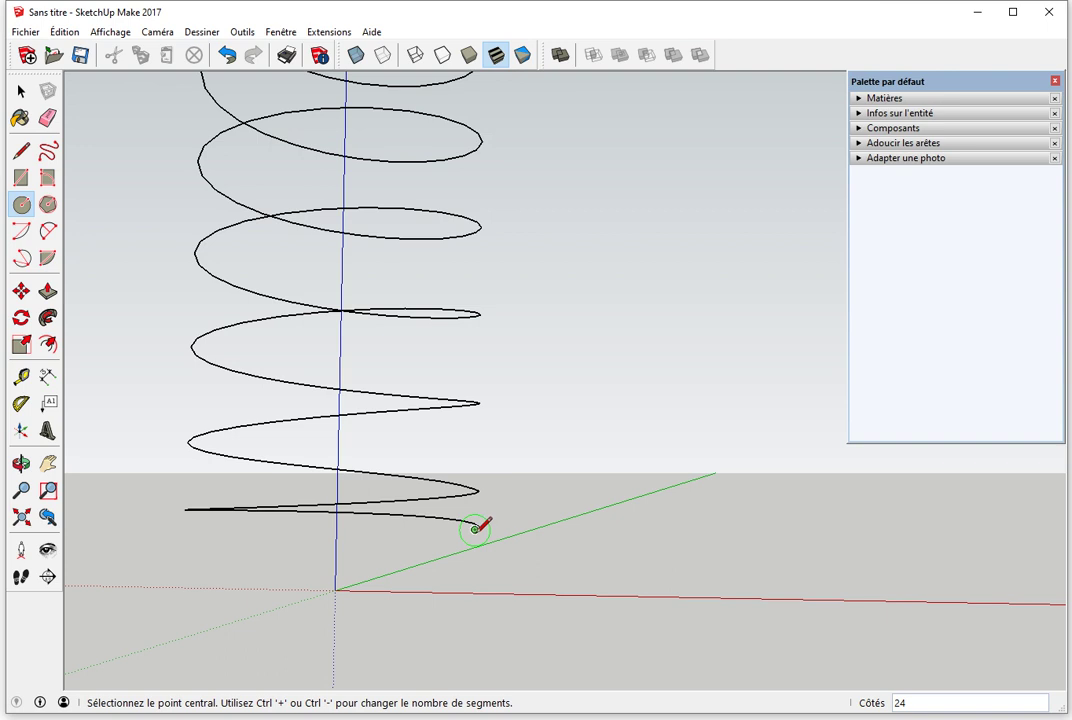
{"action": "left_click", "coordinate": [475, 529]}
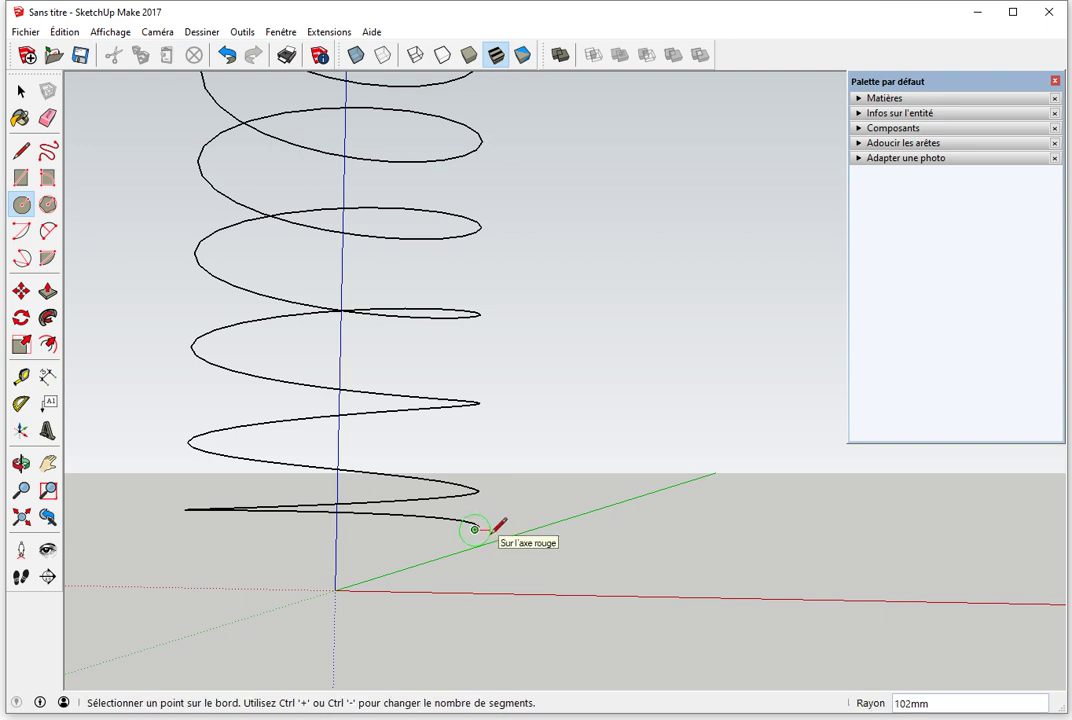
{"action": "left_click", "coordinate": [492, 531]}
{"action": "mouse_move", "coordinate": [372, 482]}
{"action": "middle_mouse_down"}
{"action": "mouse_move", "coordinate": [371, 574]}
{"action": "mouse_move", "coordinate": [383, 533]}
{"action": "middle_mouse_up"}
Step: Sweep the circle along the helix with Follow Me to form the coiled tube
{"action": "key", "text": "space"}
{"action": "left_click", "coordinate": [382, 533]}
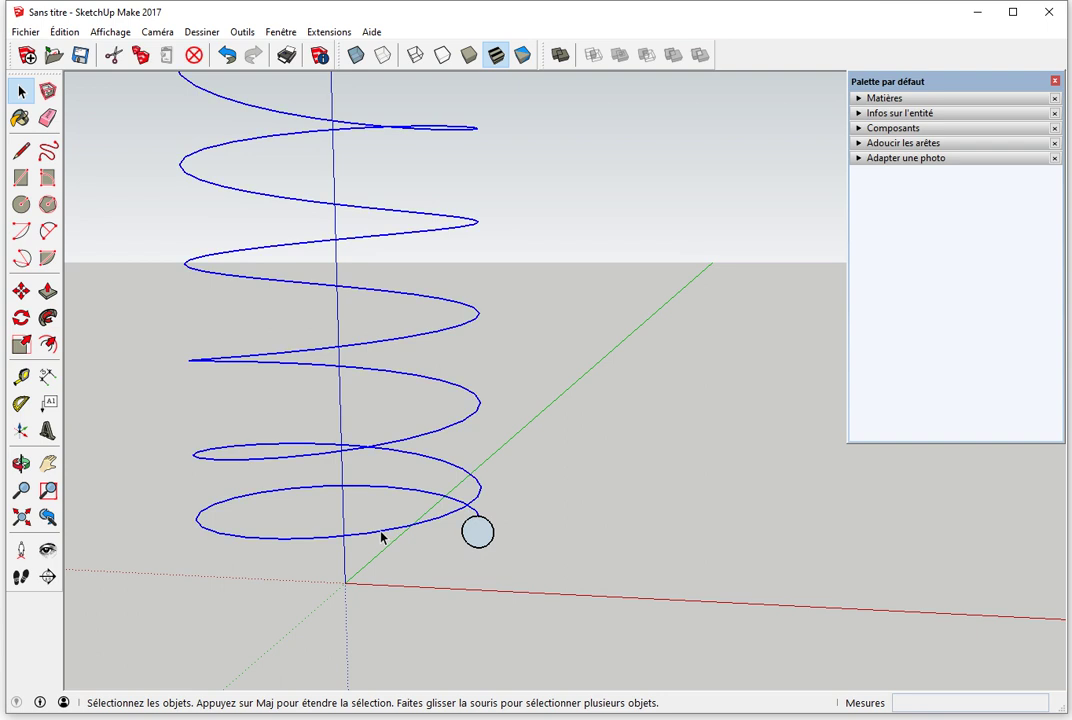
{"action": "left_click", "coordinate": [47, 317]}
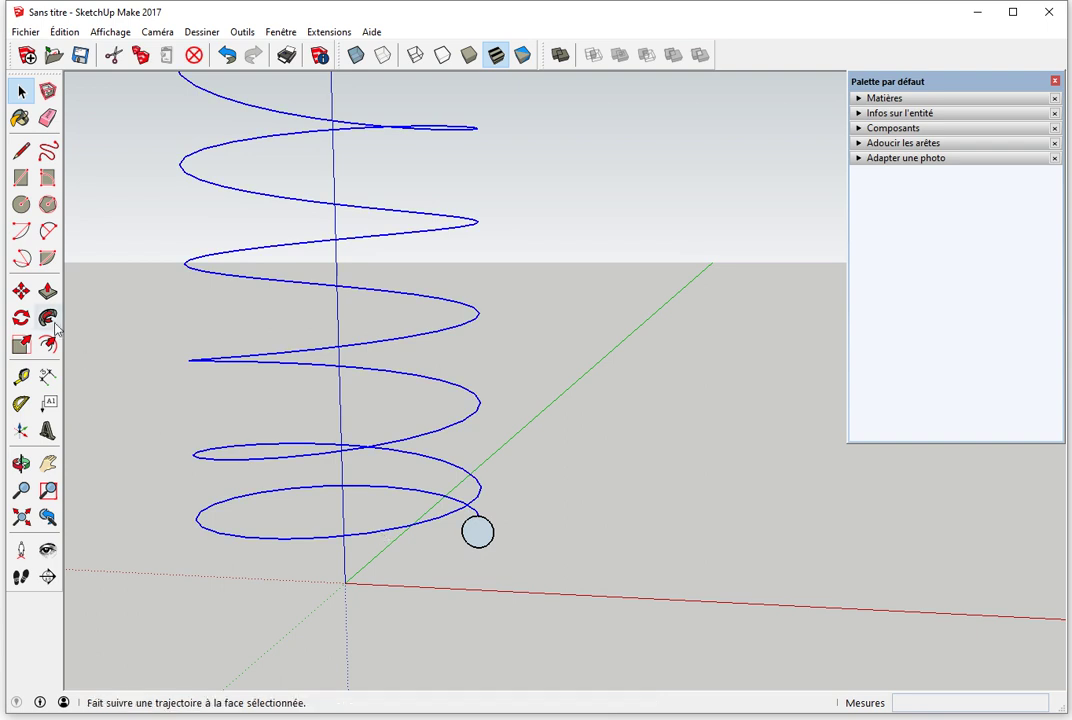
{"action": "left_click", "coordinate": [477, 531]}
{"action": "mouse_move", "coordinate": [419, 503]}
{"action": "middle_mouse_down"}
{"action": "mouse_move", "coordinate": [426, 510]}
{"action": "mouse_move", "coordinate": [495, 480]}
{"action": "mouse_move", "coordinate": [376, 412]}
{"action": "mouse_move", "coordinate": [402, 390]}
{"action": "mouse_move", "coordinate": [422, 438]}
{"action": "mouse_move", "coordinate": [480, 393]}
{"action": "middle_mouse_up"}
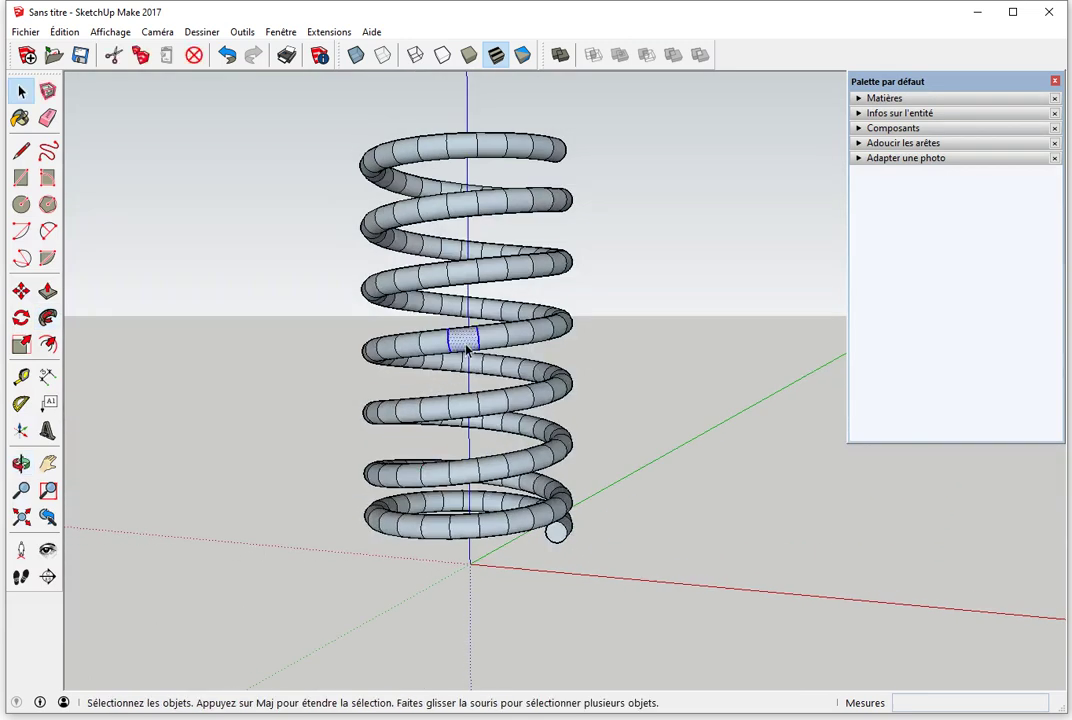
Step: Reverse the faces of the entire spring so its white front side faces outward
{"action": "triple_click", "coordinate": [464, 341]}
{"action": "right_click", "coordinate": [465, 344]}
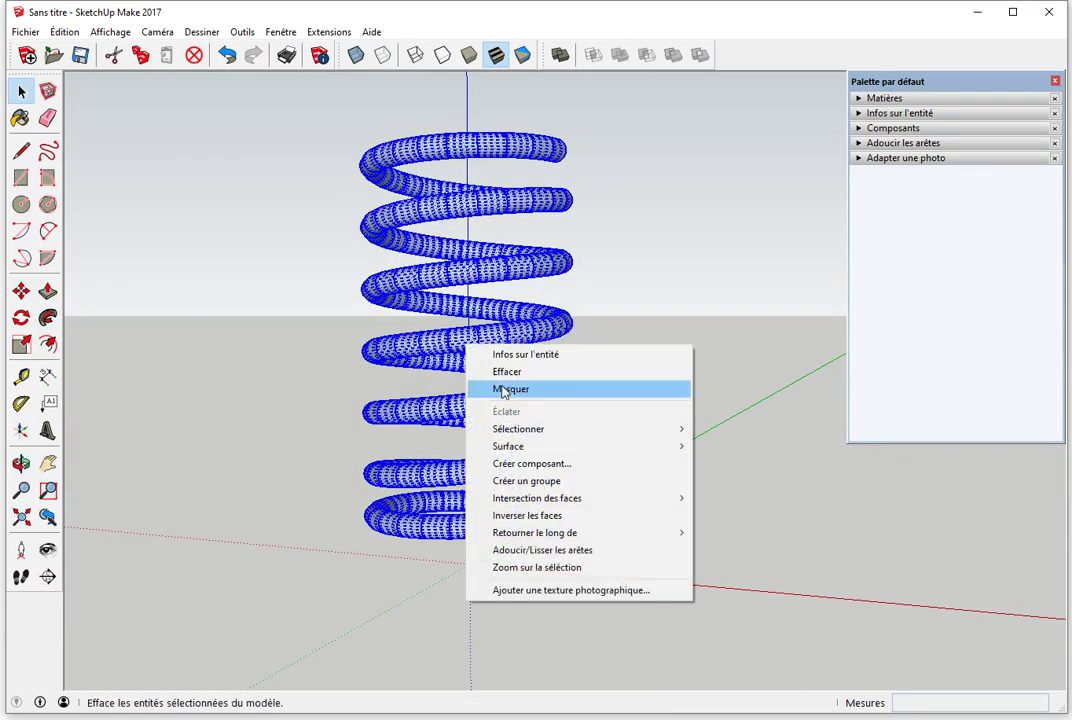
{"action": "left_click", "coordinate": [574, 517]}
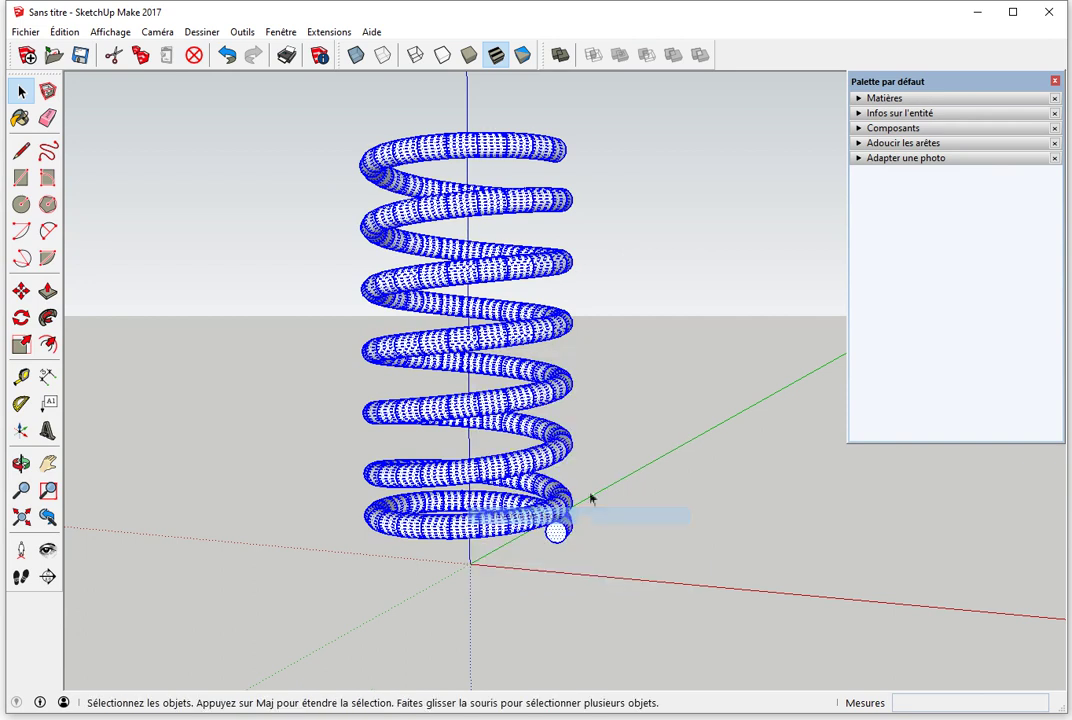
Step: Soften the spring's edges with smoothed normals at 20 degrees for a seamless tube
{"action": "left_click", "coordinate": [859, 144]}
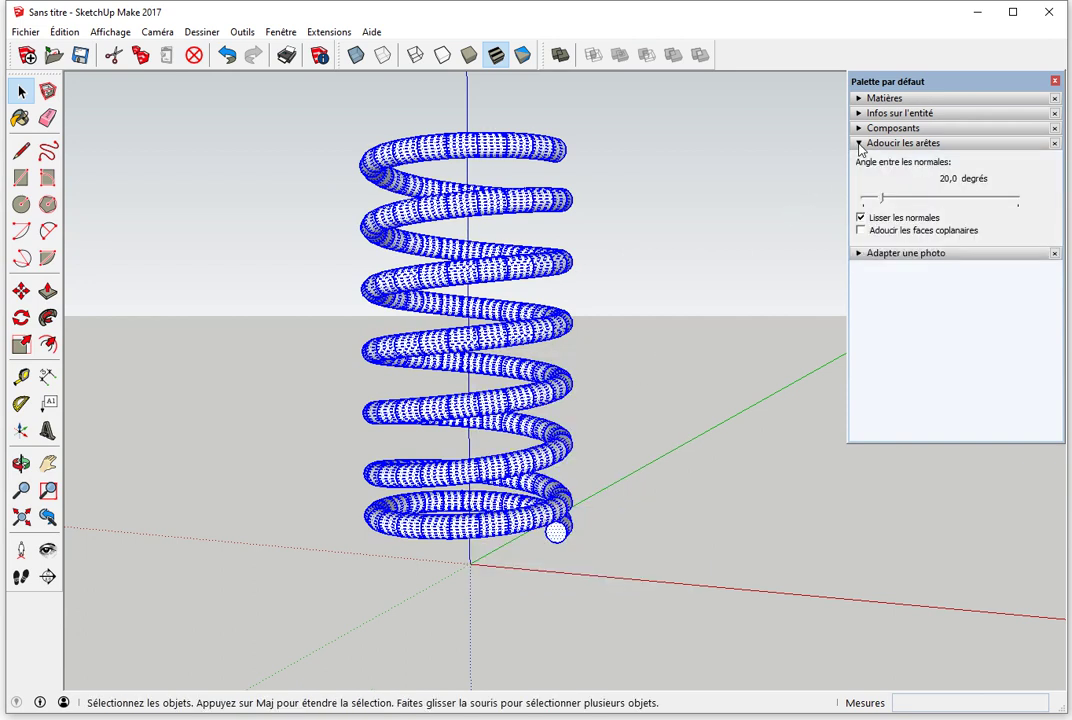
{"action": "left_click", "coordinate": [861, 218]}
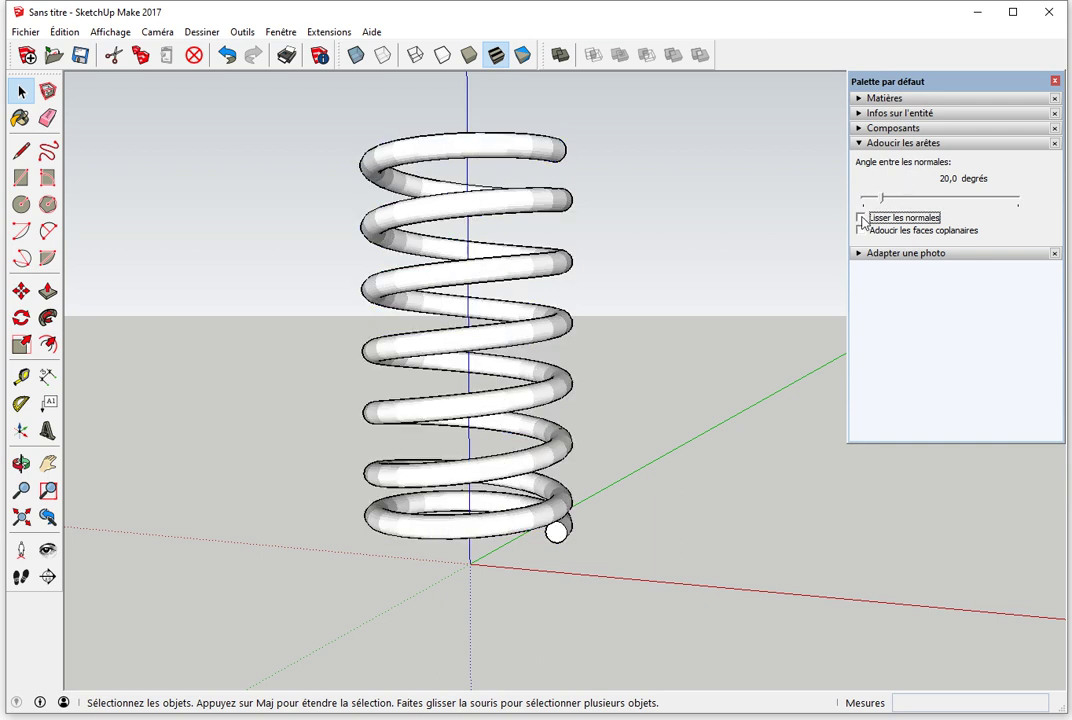
{"action": "key", "text": "ctrl+a"}
{"action": "left_click", "coordinate": [741, 313]}
{"action": "mouse_move", "coordinate": [741, 313]}
{"action": "middle_mouse_down"}
{"action": "mouse_move", "coordinate": [645, 315]}
{"action": "mouse_move", "coordinate": [675, 323]}
{"action": "mouse_move", "coordinate": [629, 375]}
{"action": "mouse_move", "coordinate": [692, 488]}
{"action": "middle_mouse_up"}
{"action": "mouse_move", "coordinate": [530, 502]}
{"action": "middle_mouse_down"}
{"action": "mouse_move", "coordinate": [780, 498]}
{"action": "mouse_move", "coordinate": [521, 503]}
{"action": "mouse_move", "coordinate": [579, 304]}
{"action": "mouse_move", "coordinate": [548, 309]}
{"action": "mouse_move", "coordinate": [723, 376]}
{"action": "mouse_move", "coordinate": [620, 348]}
{"action": "mouse_move", "coordinate": [473, 158]}
{"action": "middle_mouse_up"}
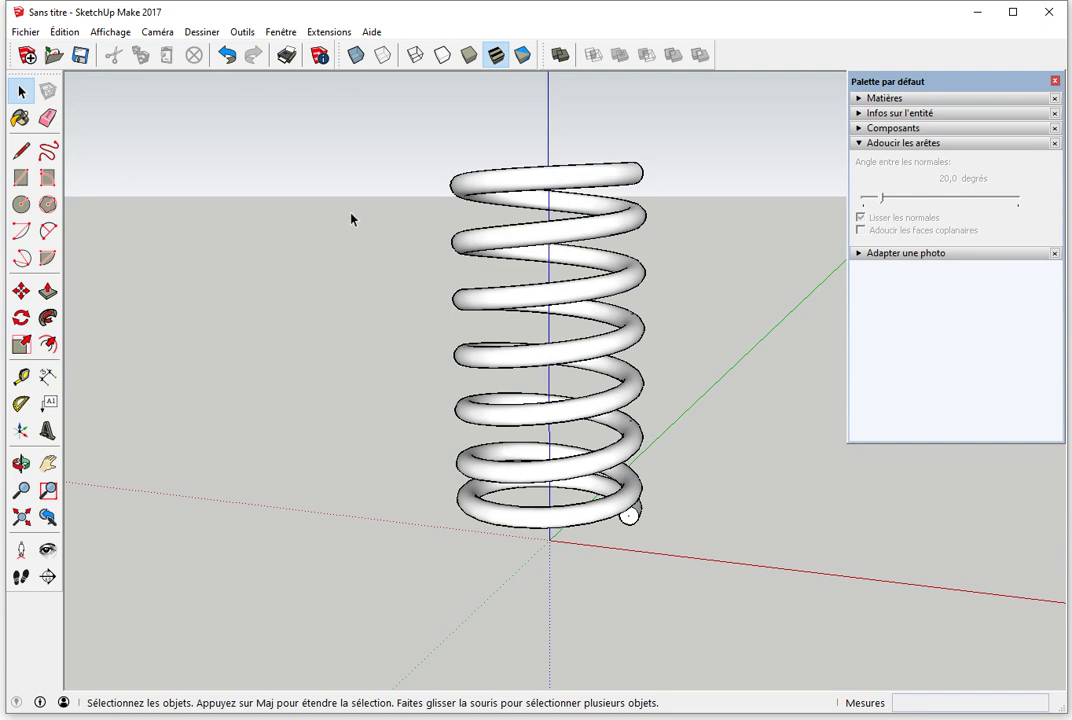
{"action": "mouse_move", "coordinate": [509, 334]}
{"action": "middle_mouse_down"}
{"action": "mouse_move", "coordinate": [562, 287]}
{"action": "mouse_move", "coordinate": [502, 323]}
{"action": "mouse_move", "coordinate": [627, 316]}
{"action": "mouse_move", "coordinate": [465, 333]}
{"action": "mouse_move", "coordinate": [637, 335]}
{"action": "mouse_move", "coordinate": [599, 357]}
{"action": "middle_mouse_up"}
{"action": "mouse_move", "coordinate": [744, 325]}
{"action": "middle_mouse_down"}
{"action": "mouse_move", "coordinate": [656, 359]}
{"action": "mouse_move", "coordinate": [670, 374]}
{"action": "middle_mouse_up"}
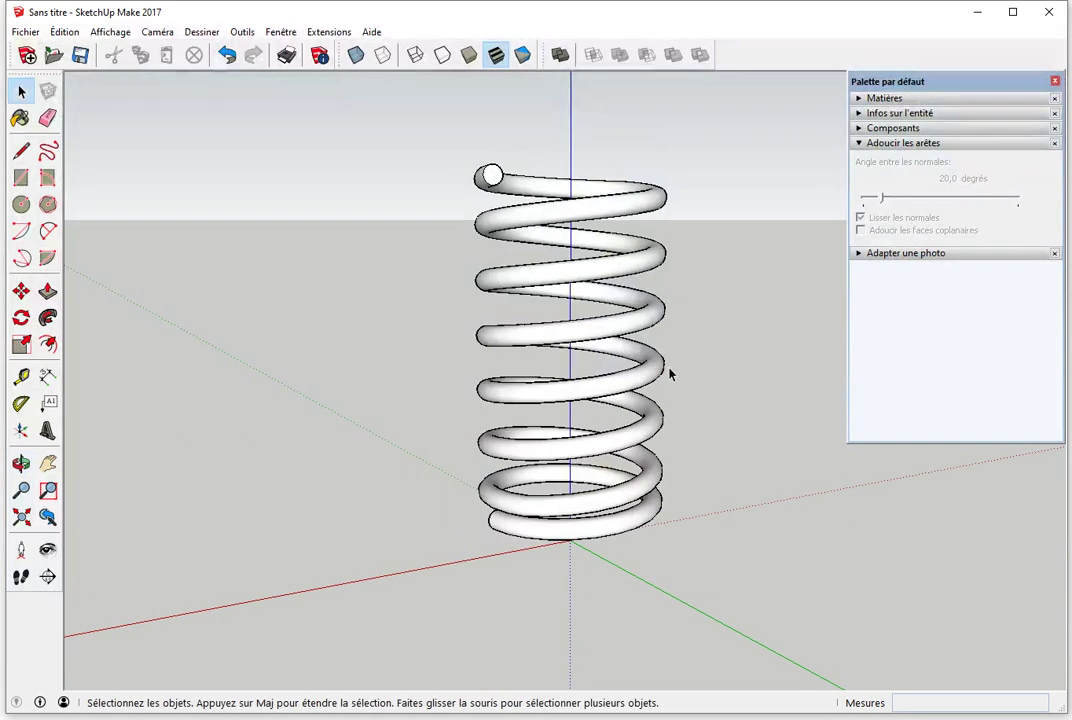